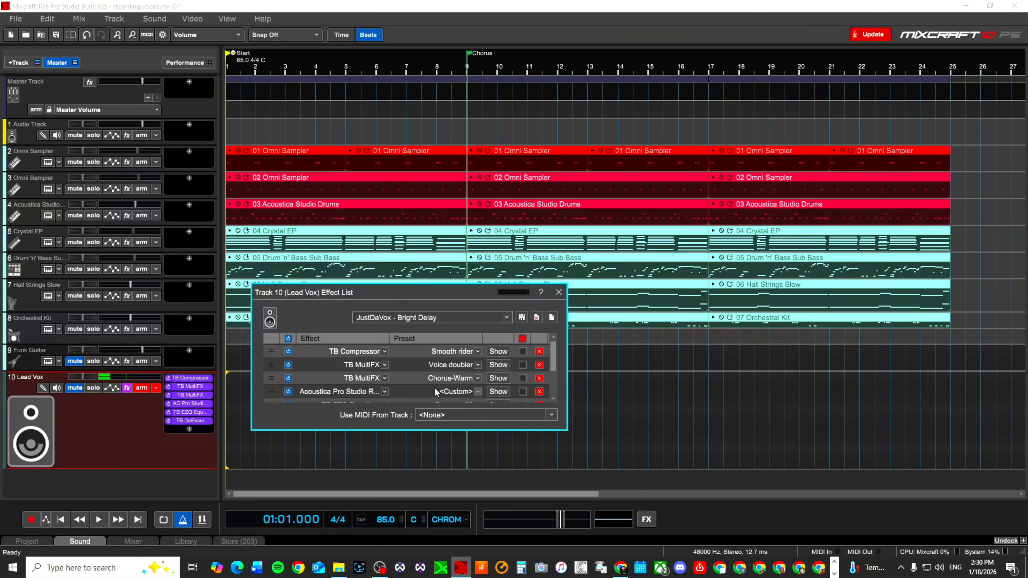
# Step: Close the Lead Vox effect list, then unmute the track and audition its live input by switching audio monitoring on and off
pyautogui.click(558, 293)
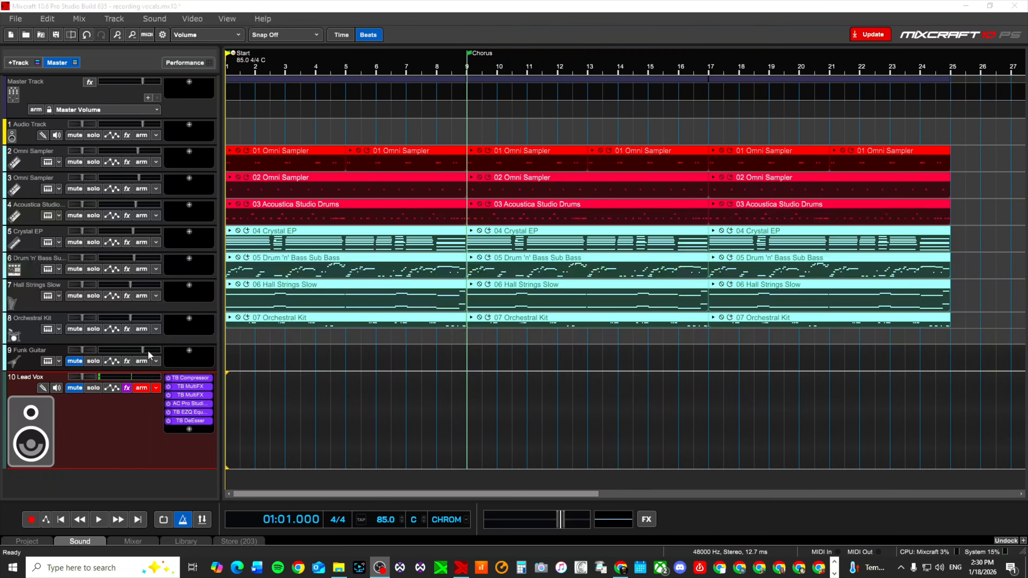
pyautogui.click(58, 387)
pyautogui.click(75, 388)
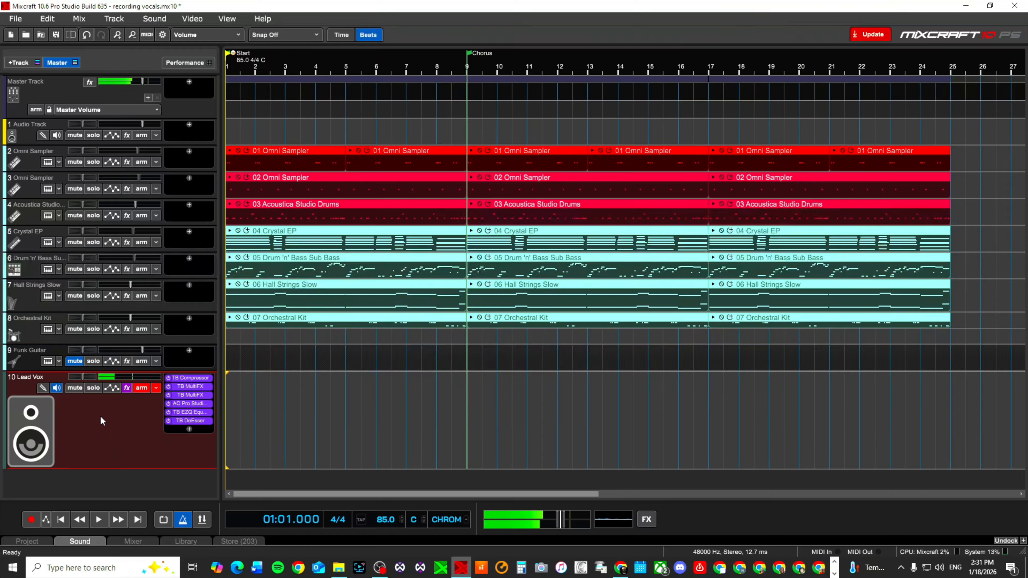
pyautogui.click(57, 387)
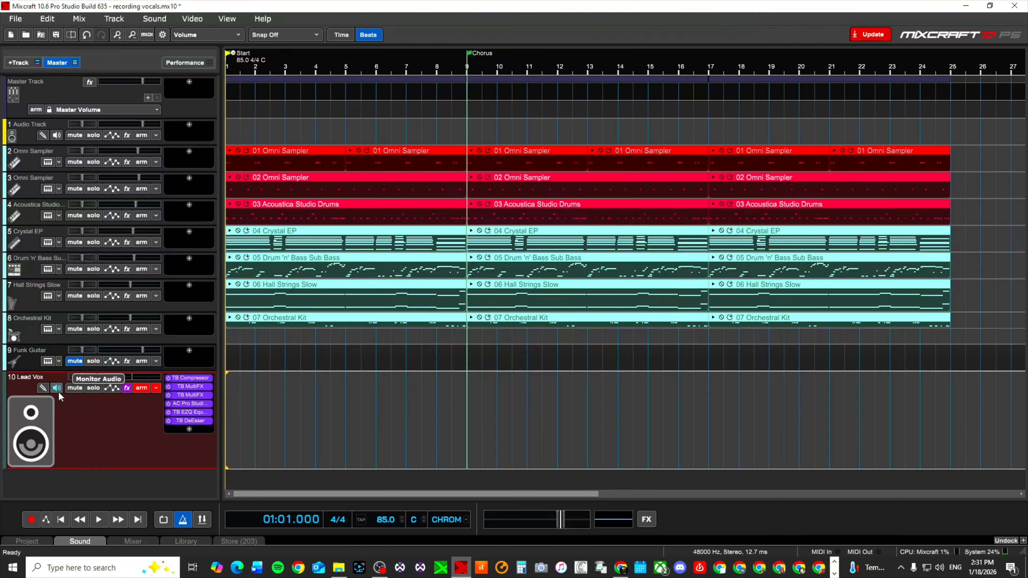
# Step: Examine the Sound Device preferences and the ZOOM L-8 driver's buffer size and sampling rate, leaving all settings as they are
pyautogui.click(162, 35)
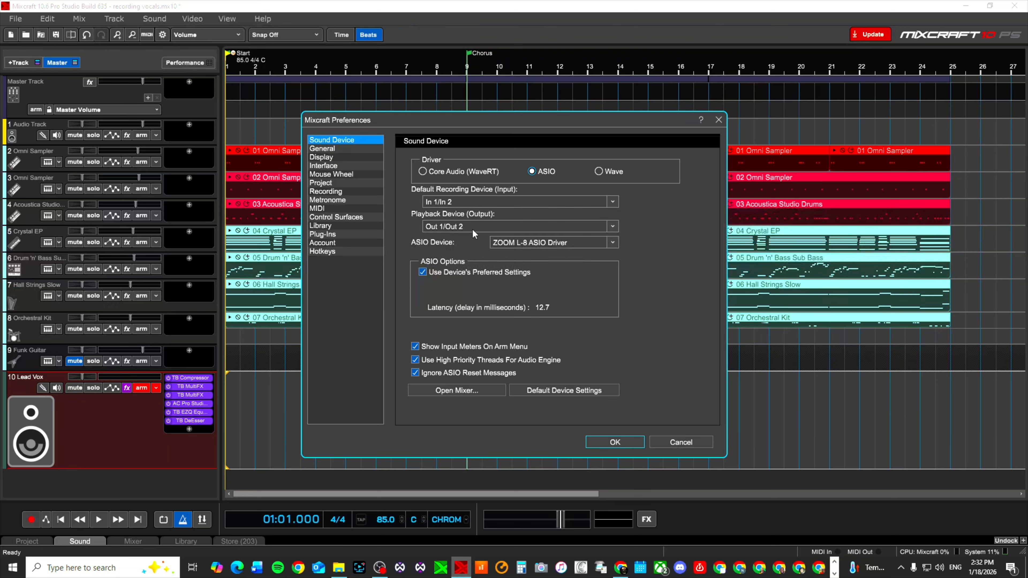
pyautogui.click(457, 390)
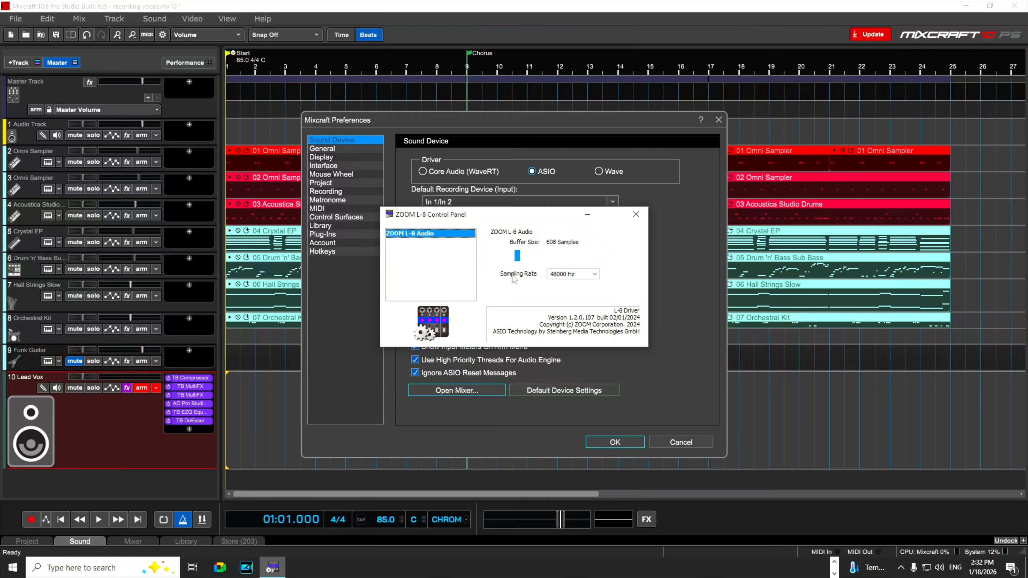
pyautogui.click(635, 215)
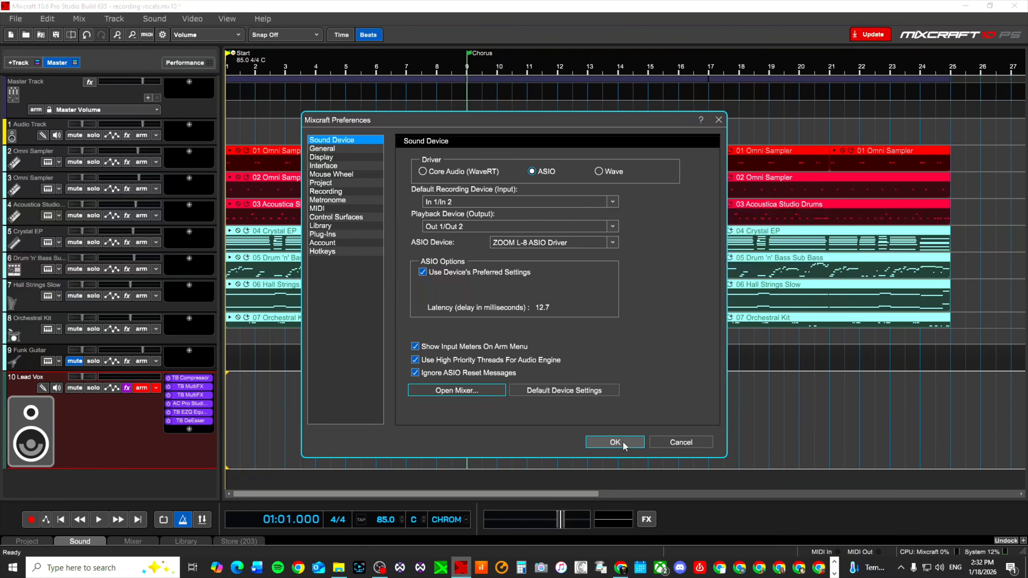
pyautogui.click(669, 444)
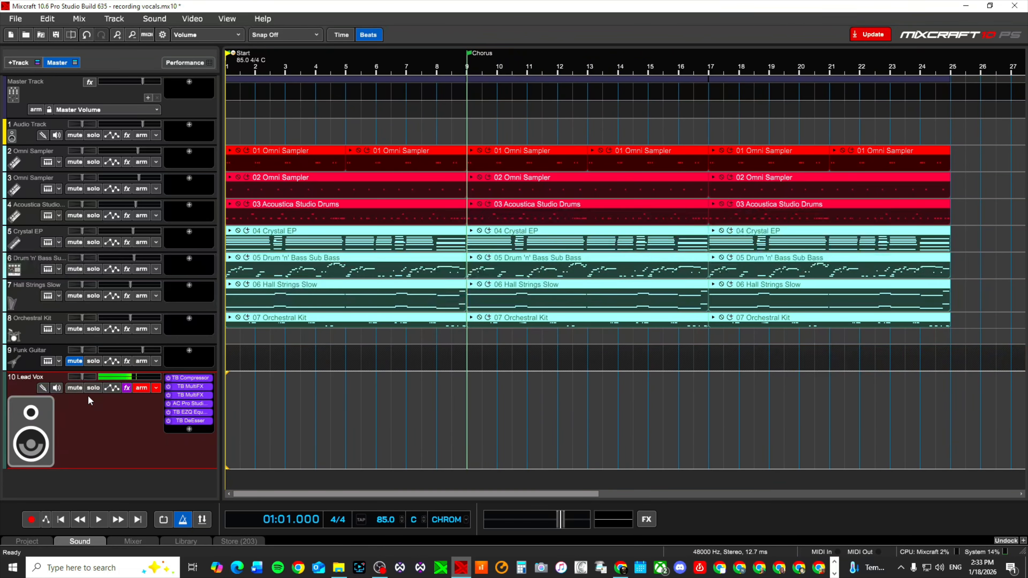
# Step: Disarm and re-arm the Lead Vox track, then switch its recording input to Stereo (1+2) and back to Left (1)
pyautogui.click(156, 387)
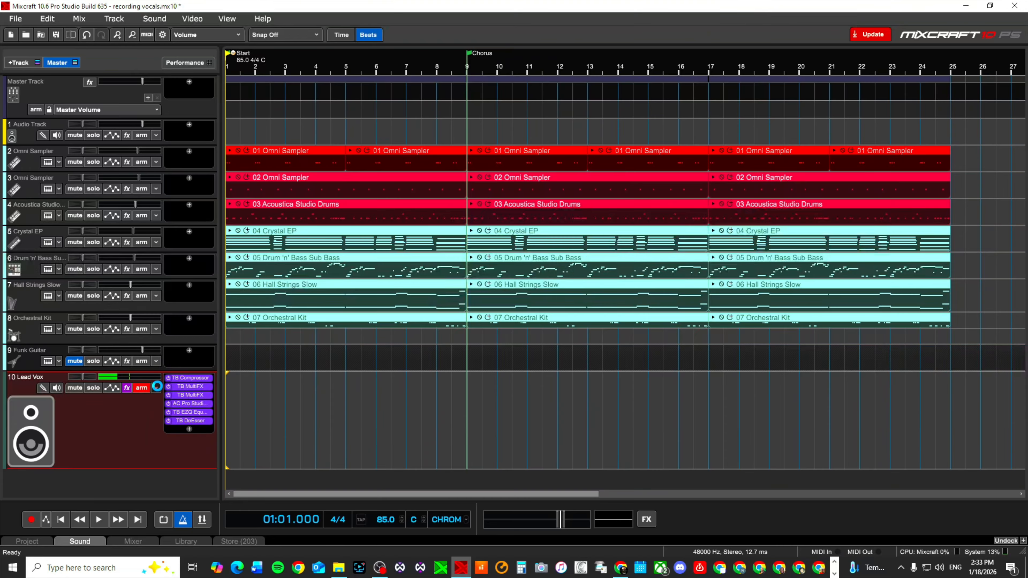
pyautogui.click(124, 418)
pyautogui.click(140, 388)
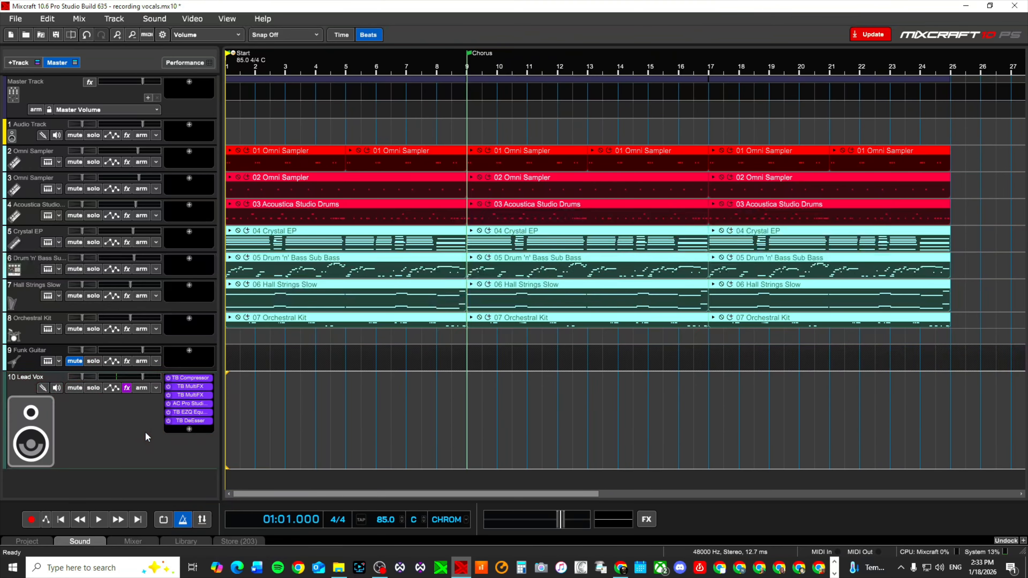
pyautogui.click(143, 387)
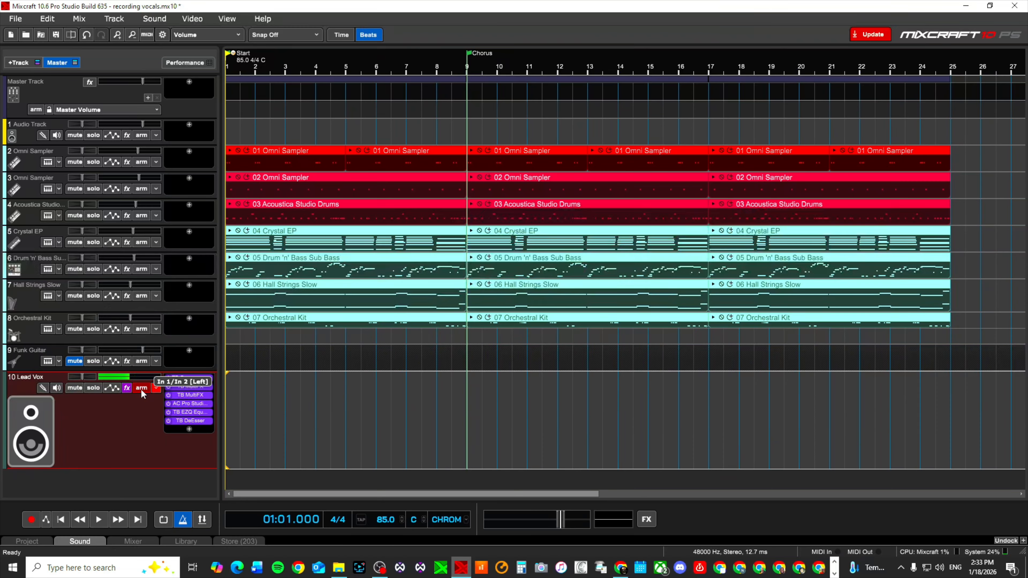
pyautogui.click(154, 388)
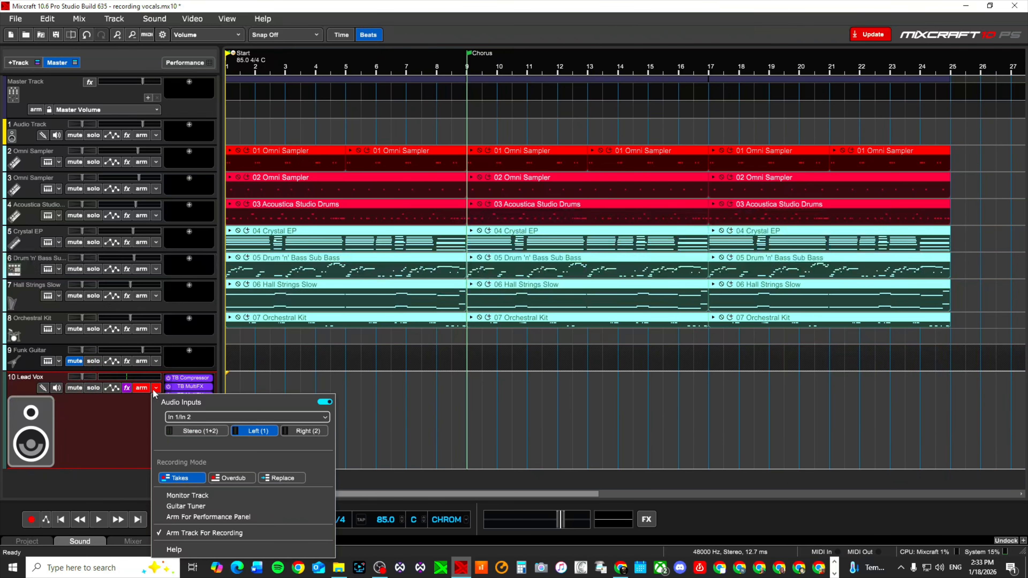
pyautogui.click(190, 431)
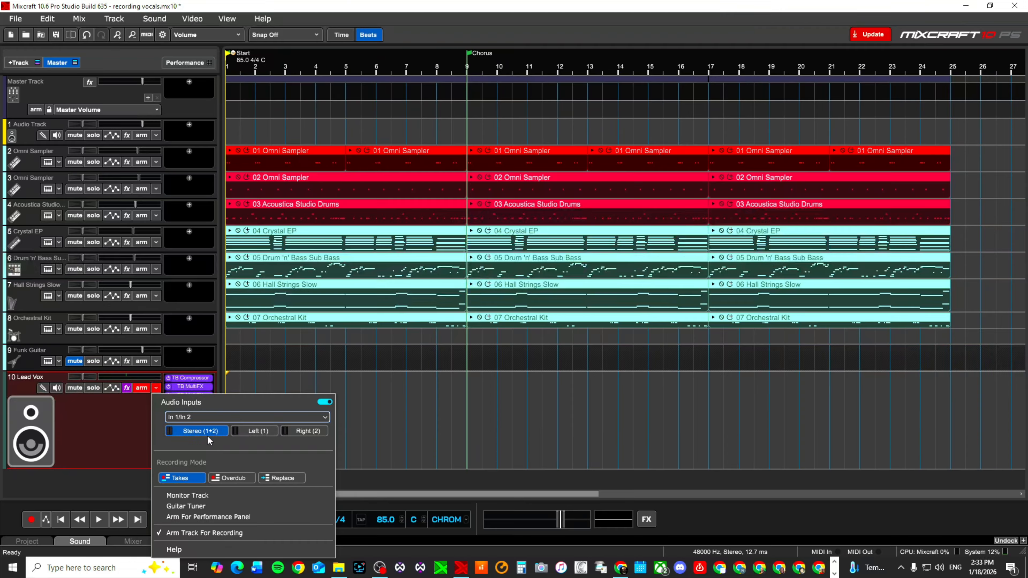
pyautogui.click(255, 431)
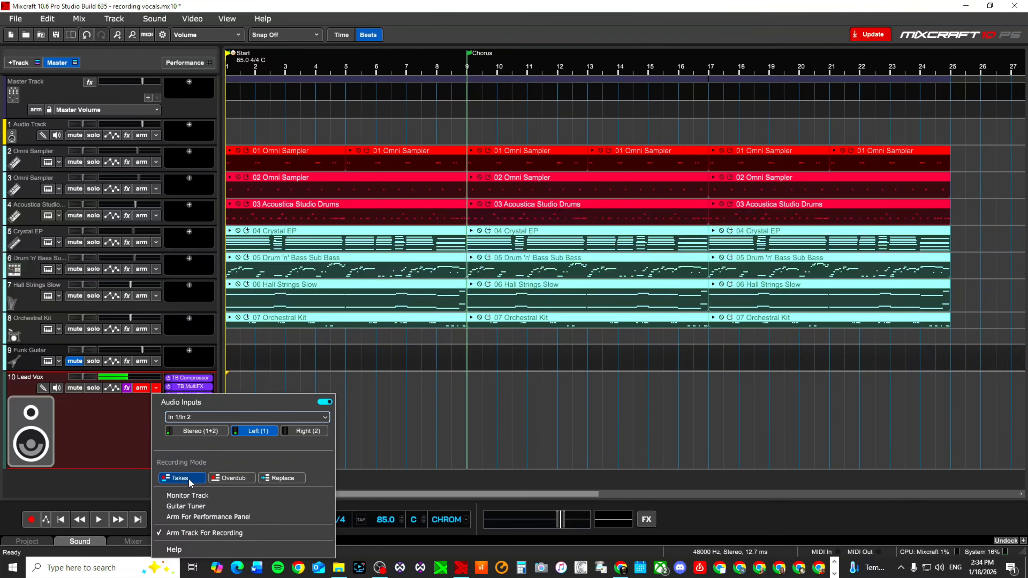
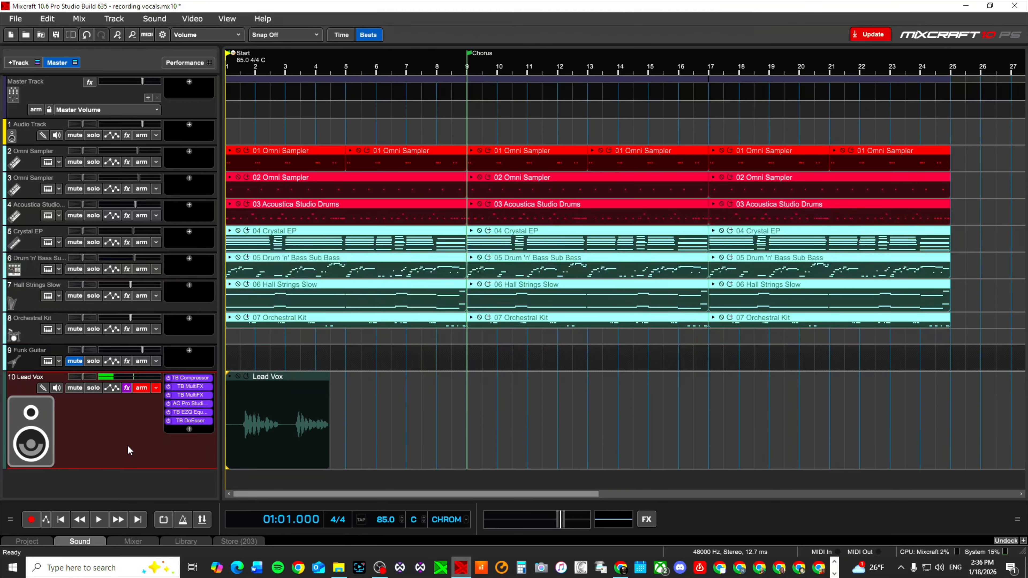
# Step: Record another Lead Vox take from the project start, then stop and play it back
pyautogui.press('r')
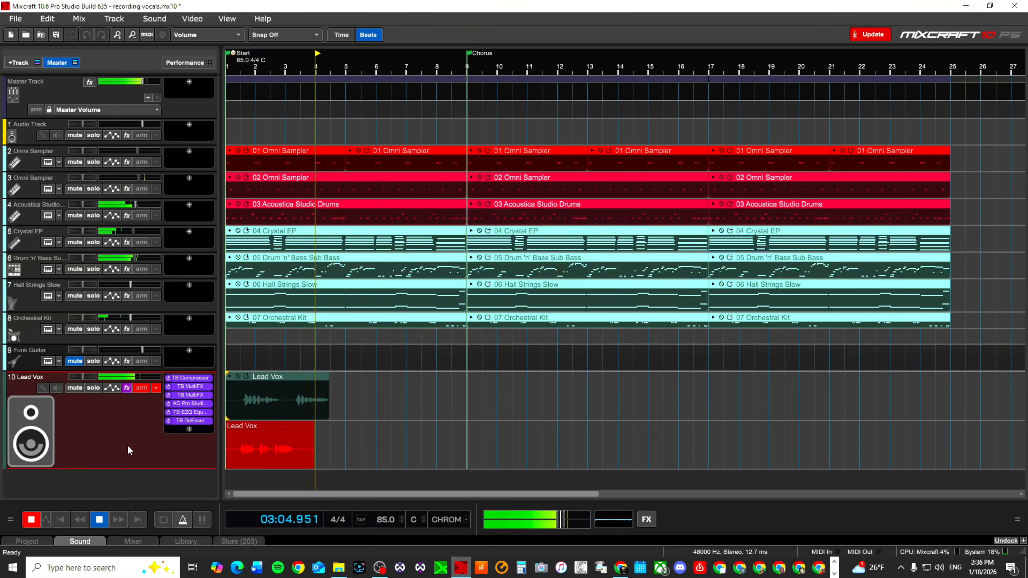
pyautogui.press('space')
pyautogui.press('space')
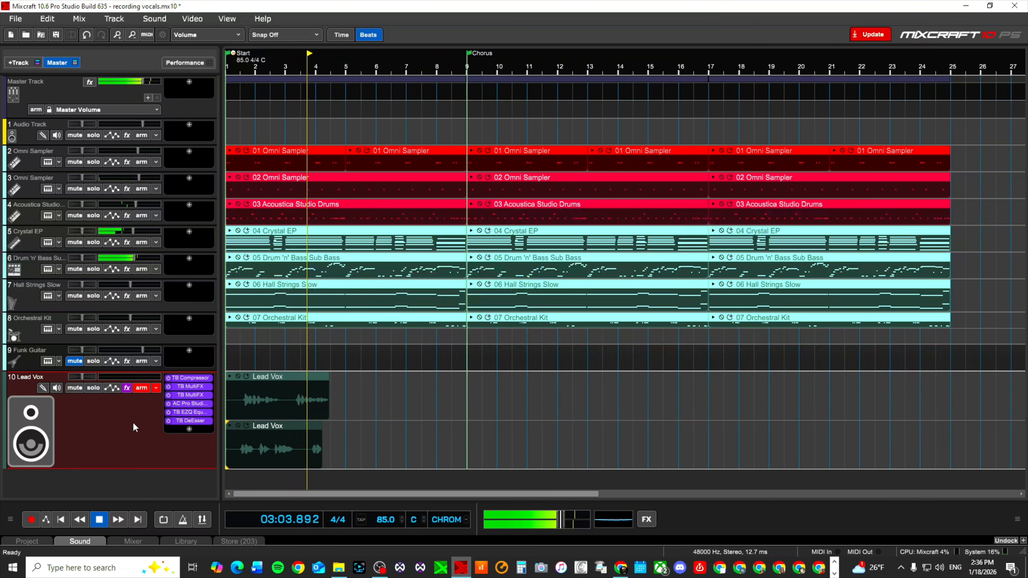
pyautogui.press('space')
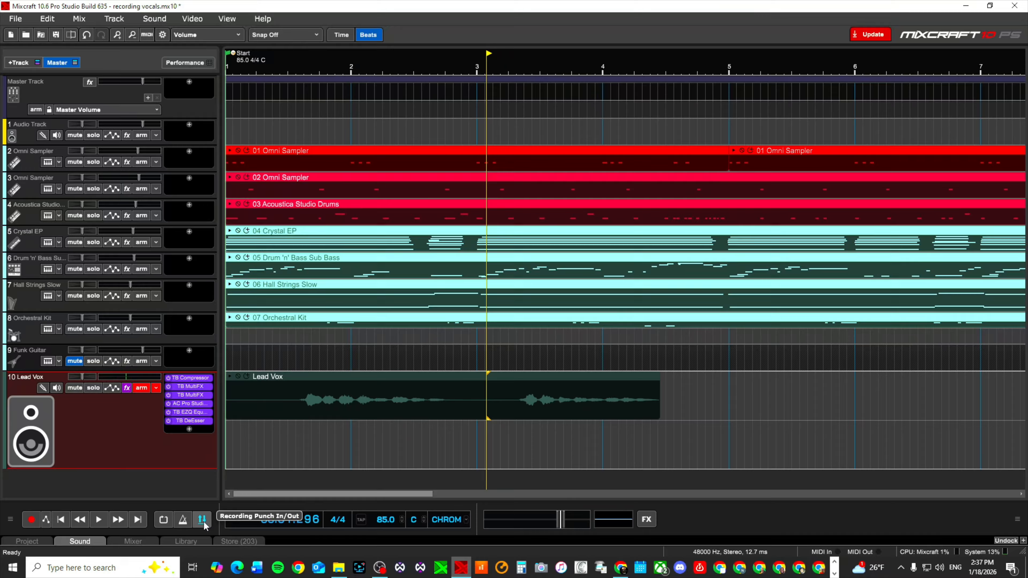
# Step: Turn on punch in/out recording and place the punch-in point just before the second phrase of the Lead Vox clip
pyautogui.click(202, 521)
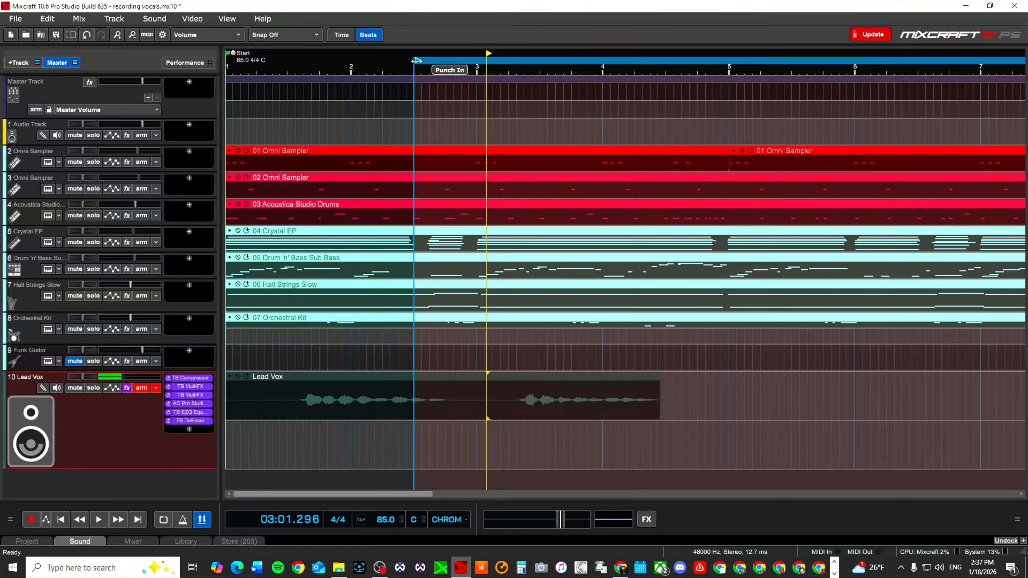
pyautogui.moveTo(415, 61); pyautogui.dragTo(503, 76)
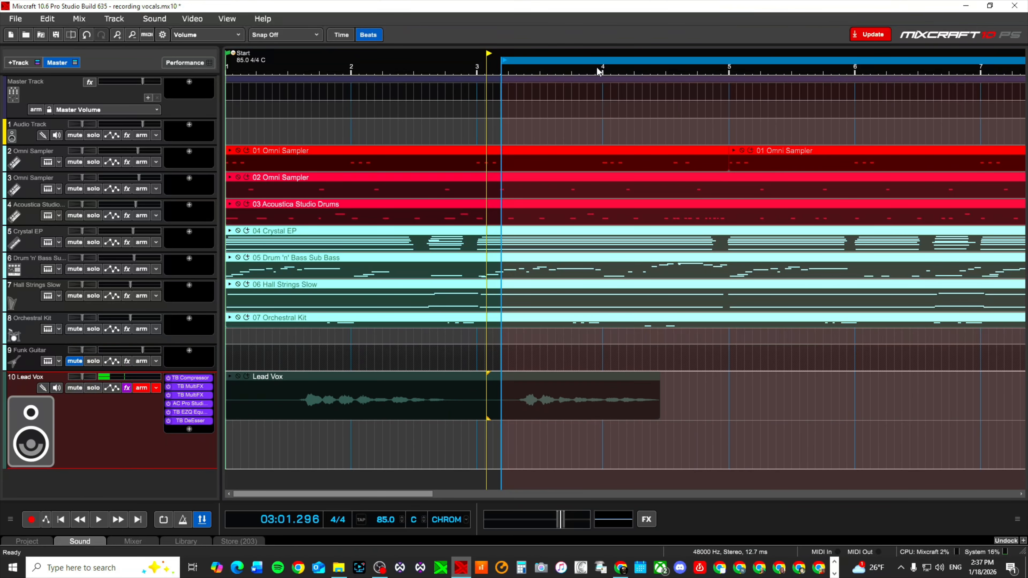
pyautogui.rightClick(607, 70)
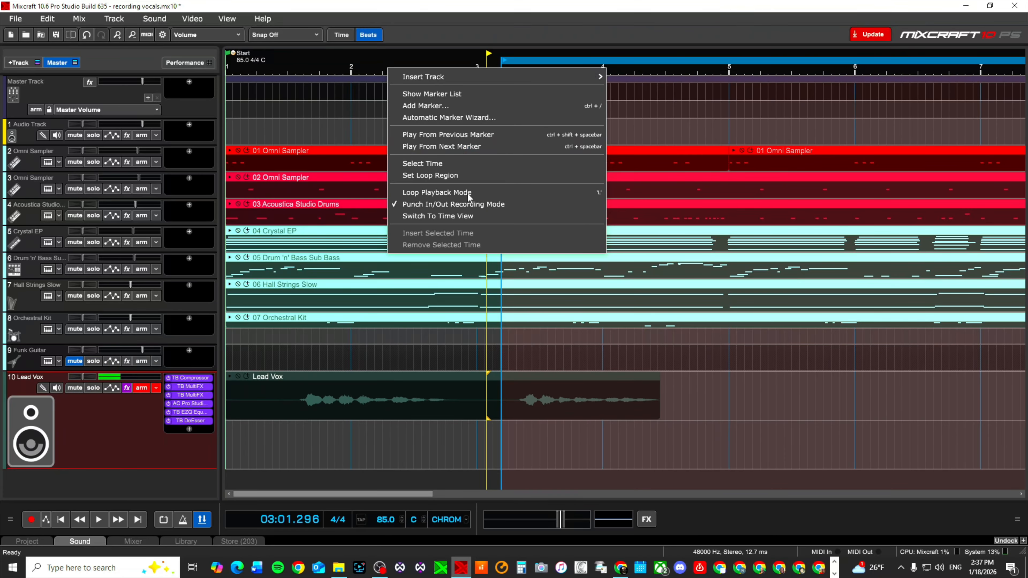
pyautogui.click(458, 203)
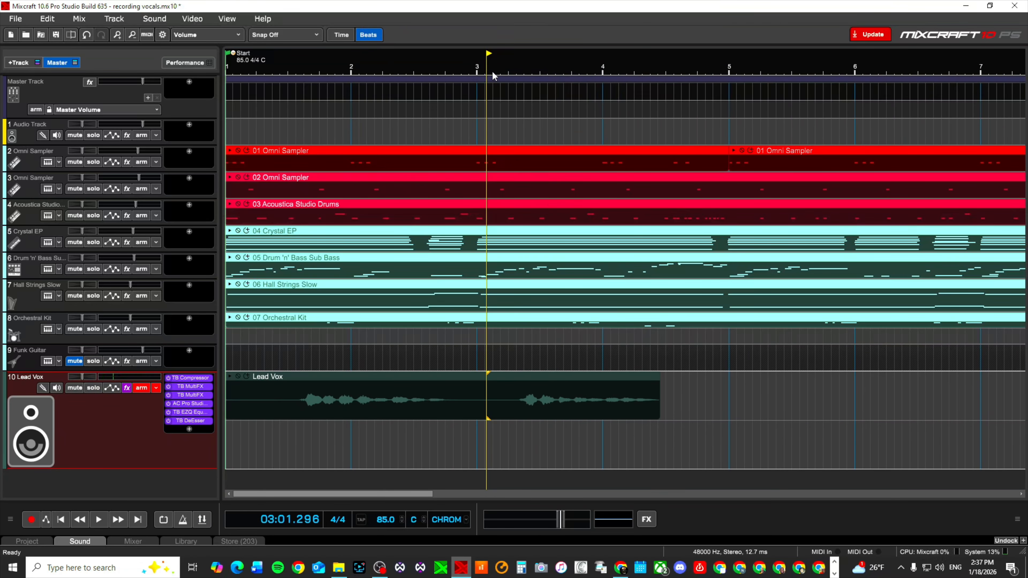
pyautogui.click(202, 520)
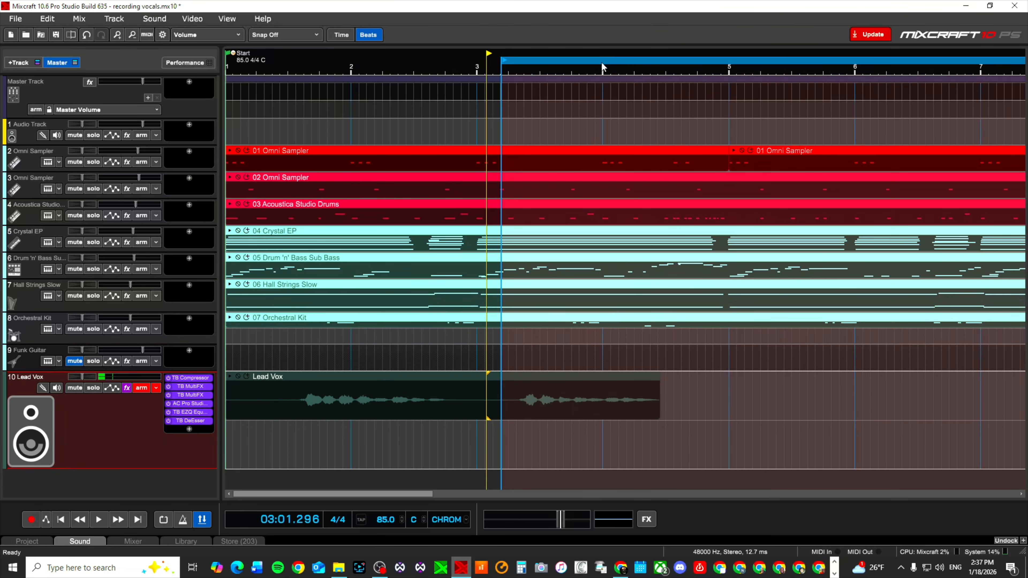
# Step: Move the punch-out point to the end of the Lead Vox clip
pyautogui.scroll(-5, 666, 58)
pyautogui.moveTo(828, 61); pyautogui.dragTo(309, 60)
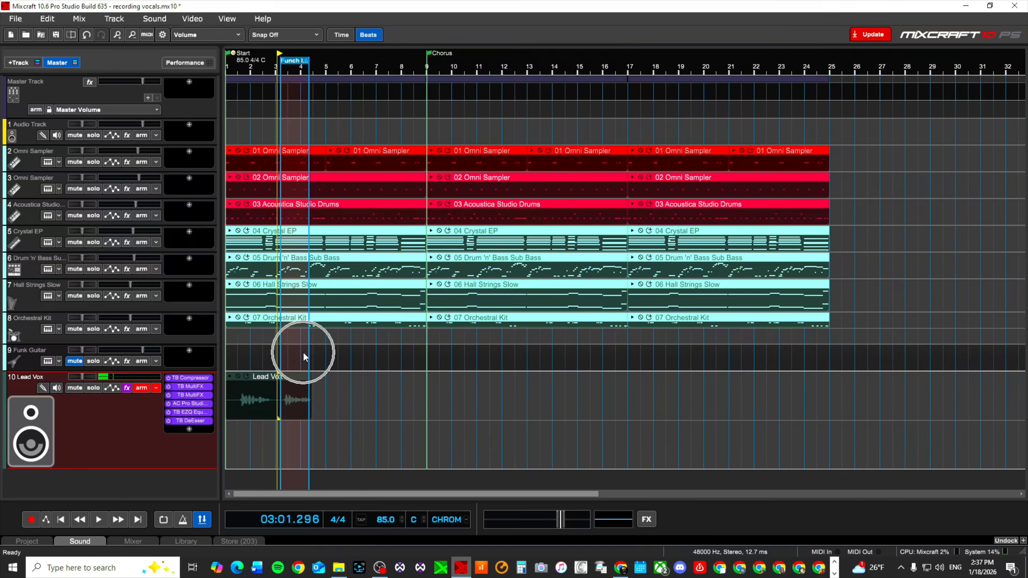
pyautogui.scroll(5, 303, 351)
pyautogui.scroll(3, 304, 351)
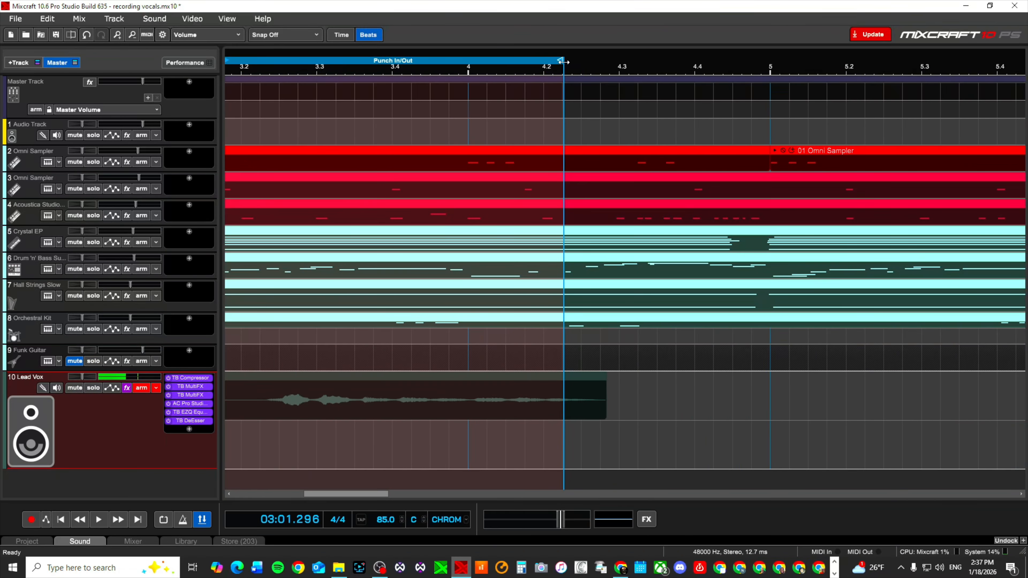
pyautogui.moveTo(565, 61); pyautogui.dragTo(601, 61)
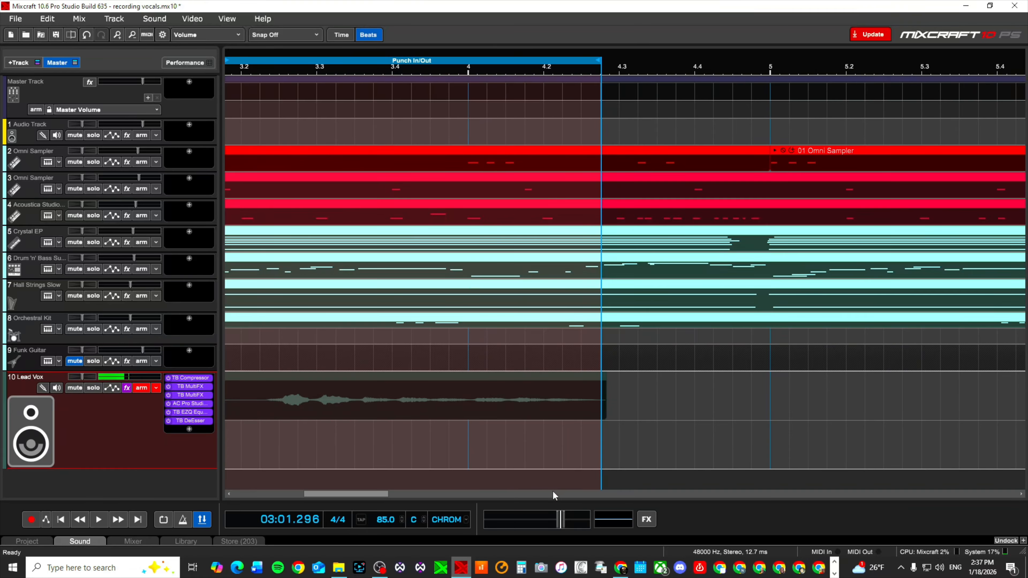
pyautogui.moveTo(357, 493); pyautogui.dragTo(248, 493)
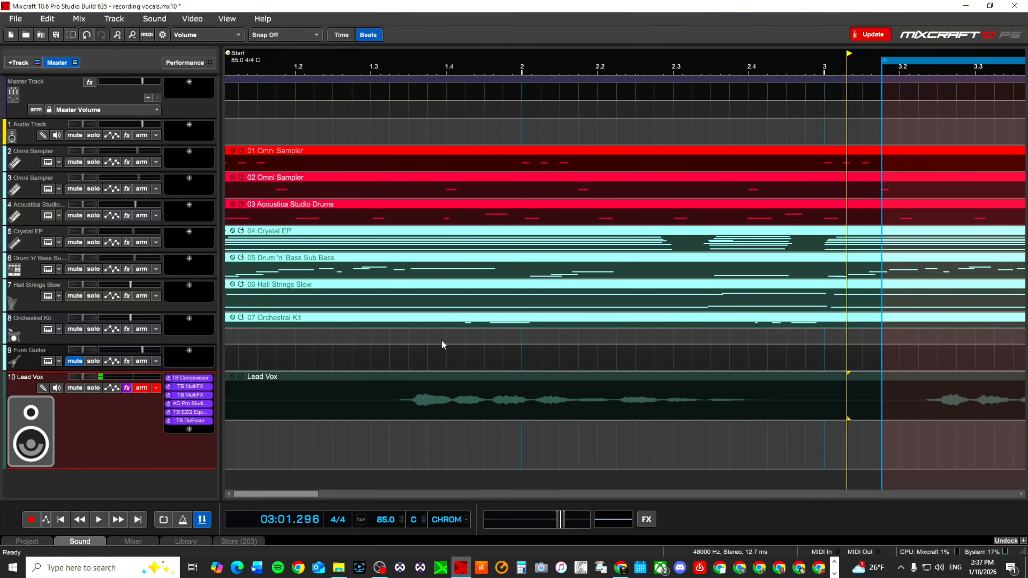
pyautogui.scroll(-4, 439, 342)
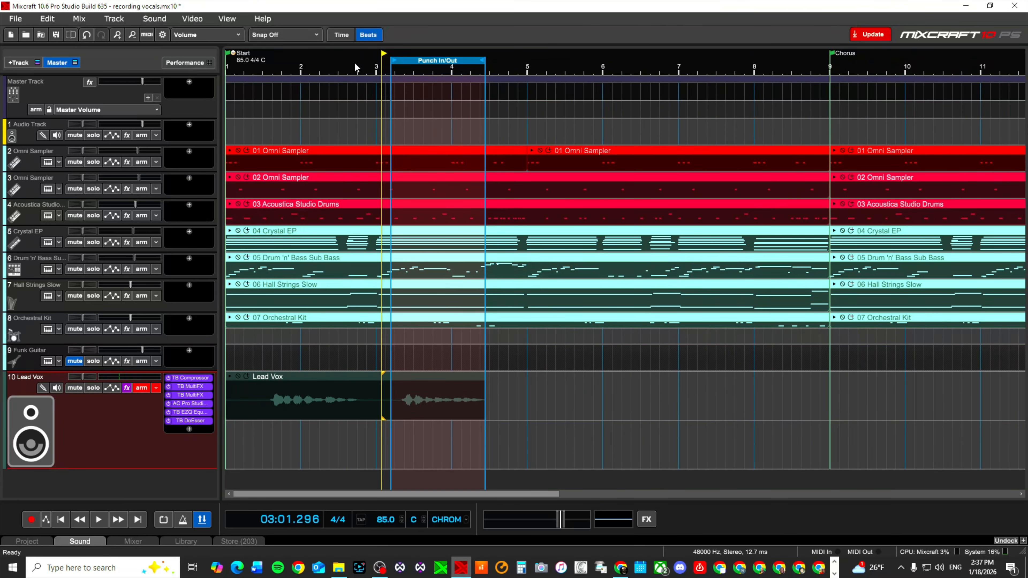
# Step: Record a punch-in on Lead Vox from the project start, then play the result back and stop
pyautogui.press('Home')
pyautogui.press('r')
pyautogui.press('space')
pyautogui.press('space')
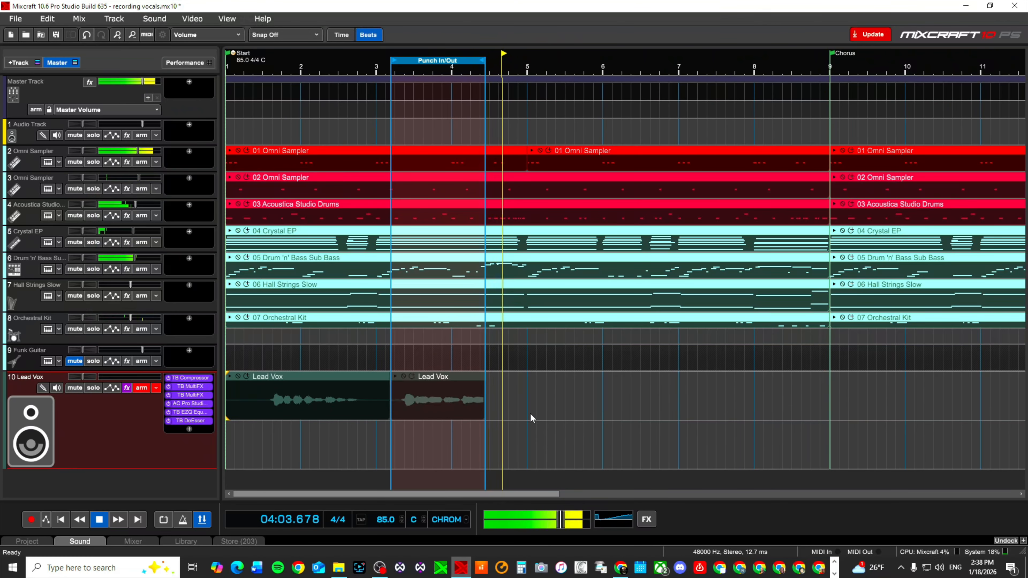
pyautogui.press('space')
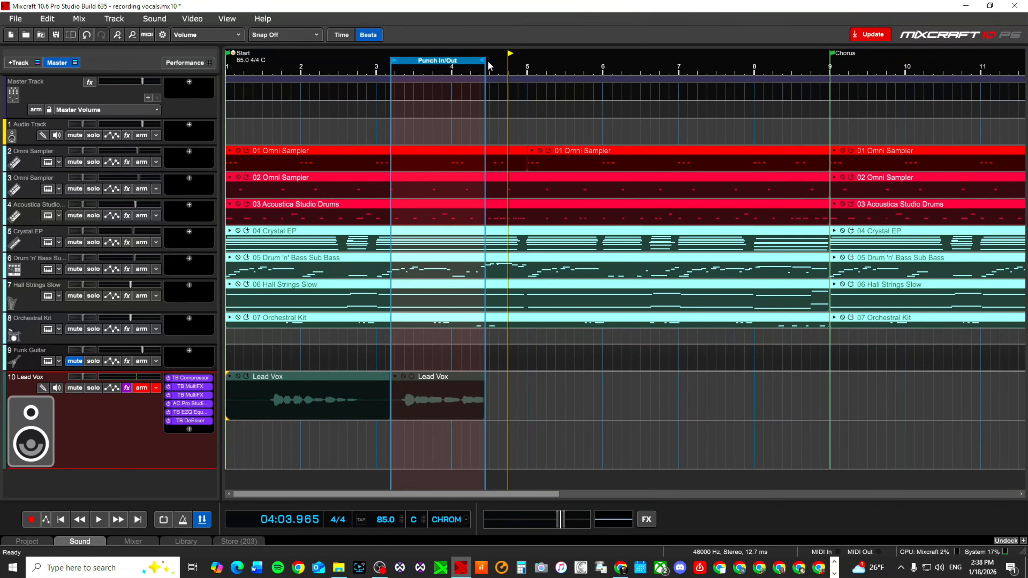
# Step: Extend the punch-out point to about two-thirds through measure 4 and delete both Lead Vox clips
pyautogui.moveTo(486, 61); pyautogui.dragTo(502, 60)
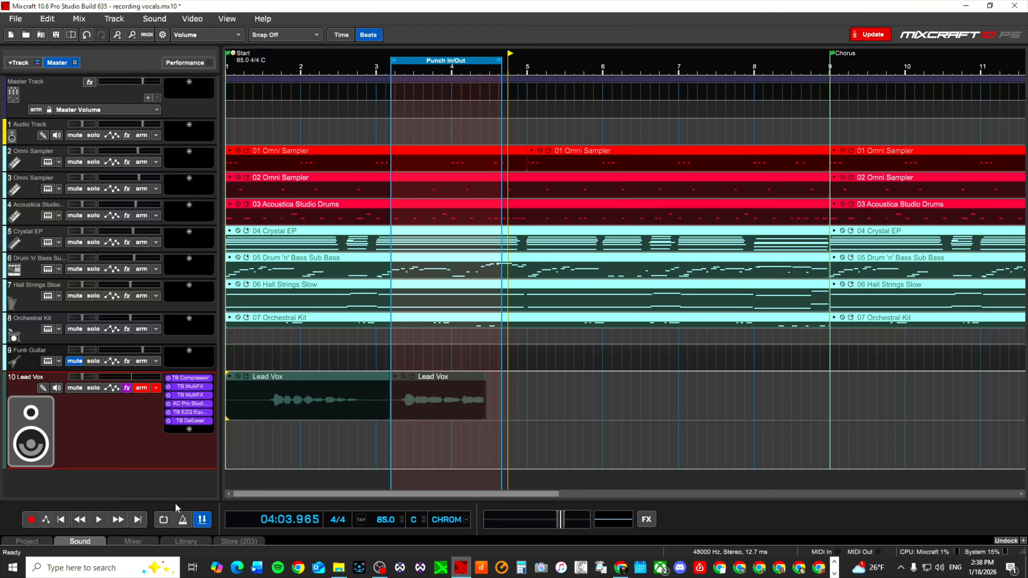
pyautogui.click(323, 376)
pyautogui.press('Delete')
pyautogui.click(445, 376)
pyautogui.press('Delete')
# Step: Return the playhead to the project start and set the punch in/out range from measure 1 to the Chorus marker at measure 9
pyautogui.click(202, 519)
pyautogui.click(60, 520)
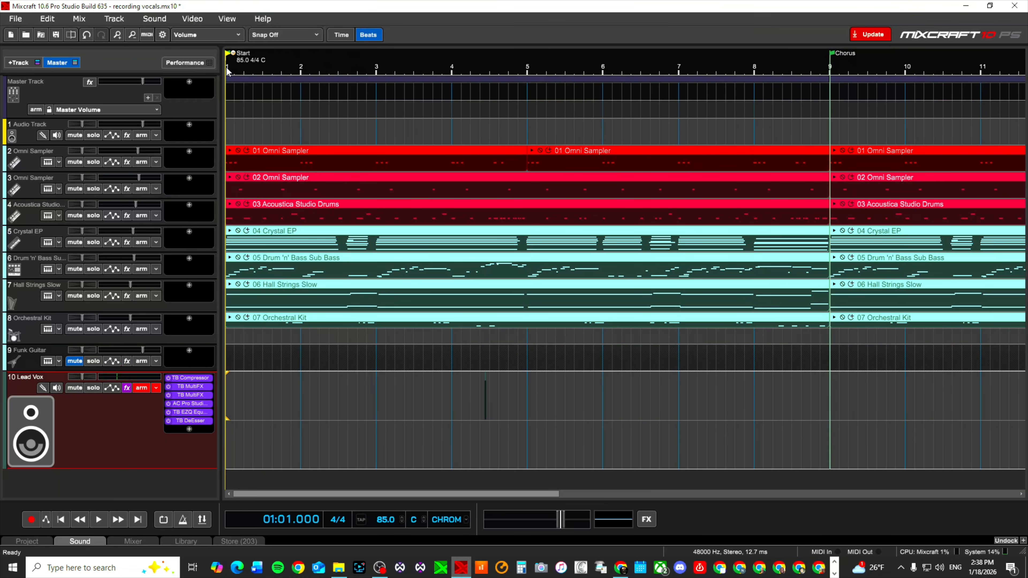
pyautogui.click(202, 520)
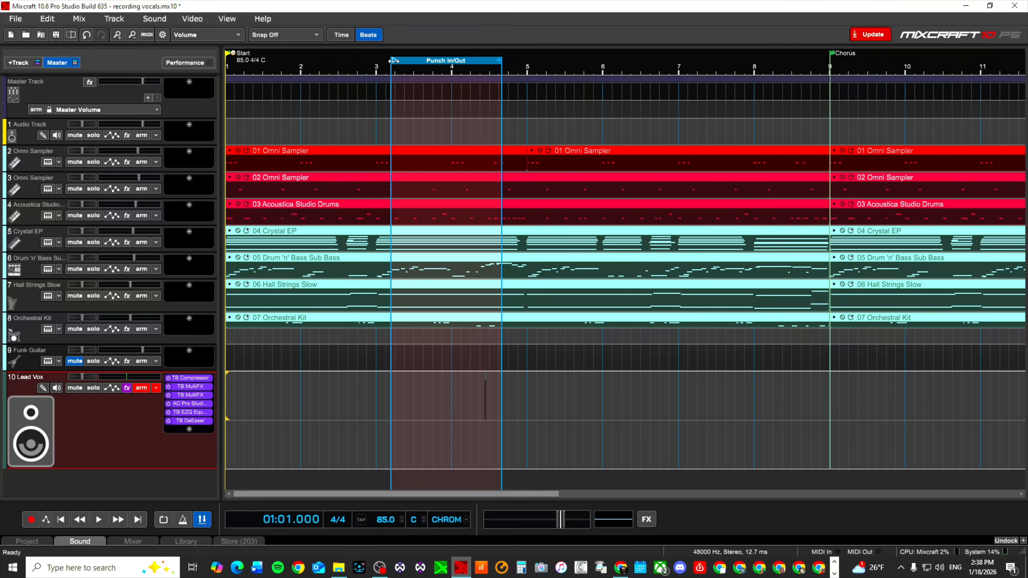
pyautogui.moveTo(392, 61); pyautogui.dragTo(227, 65)
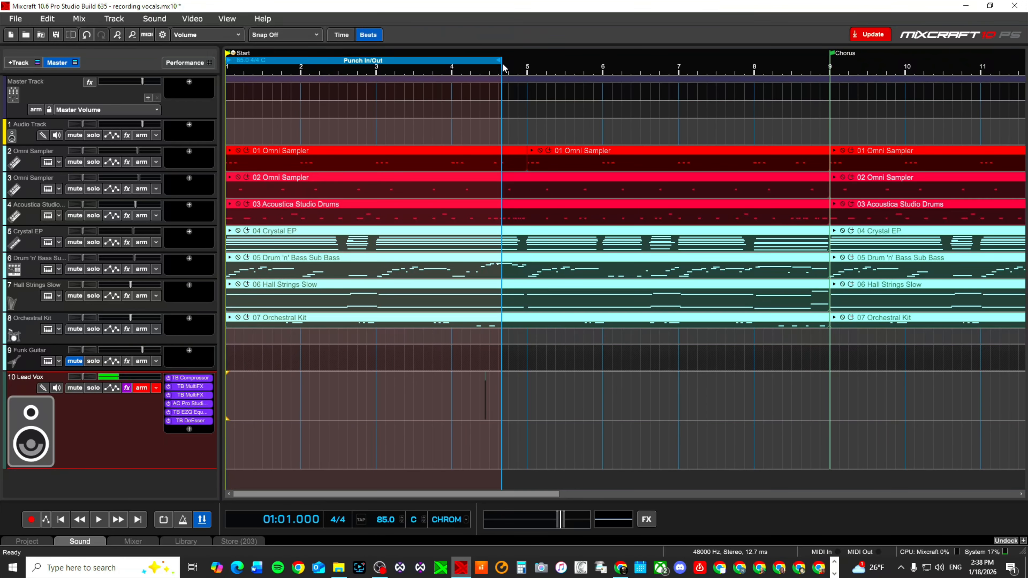
pyautogui.moveTo(500, 61)
pyautogui.mouseDown()
pyautogui.moveTo(728, 69)
pyautogui.moveTo(830, 88)
pyautogui.mouseUp()
# Step: Enable the metronome's recording count-in with 2 measures, leaving the playback and recording metronome off
pyautogui.click(183, 520)
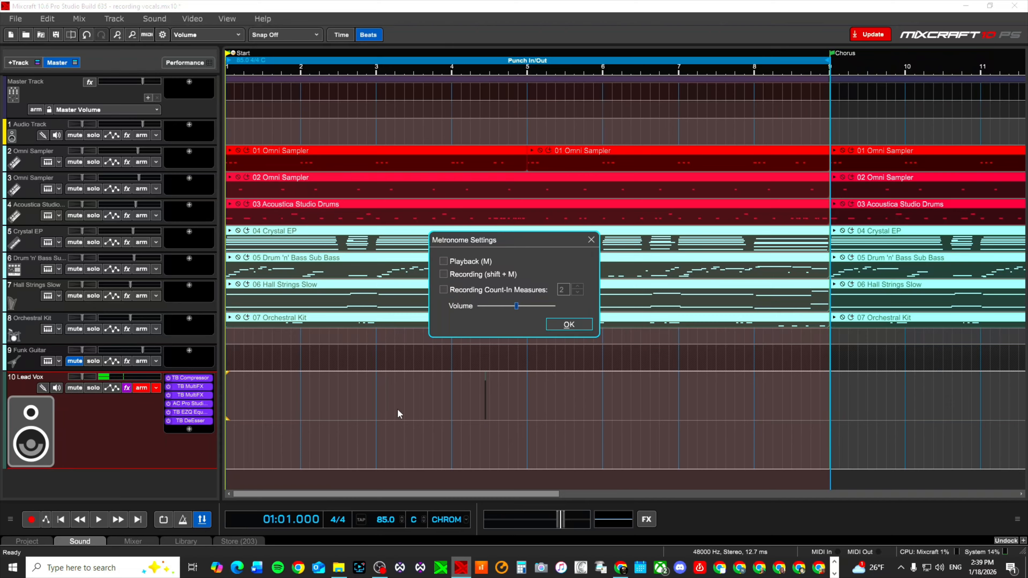
pyautogui.click(446, 292)
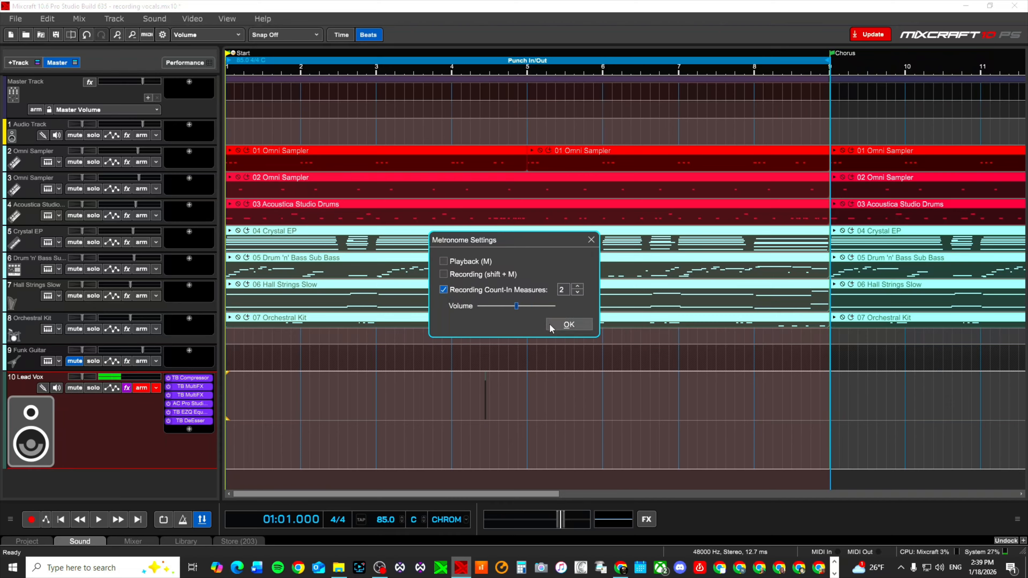
pyautogui.click(568, 324)
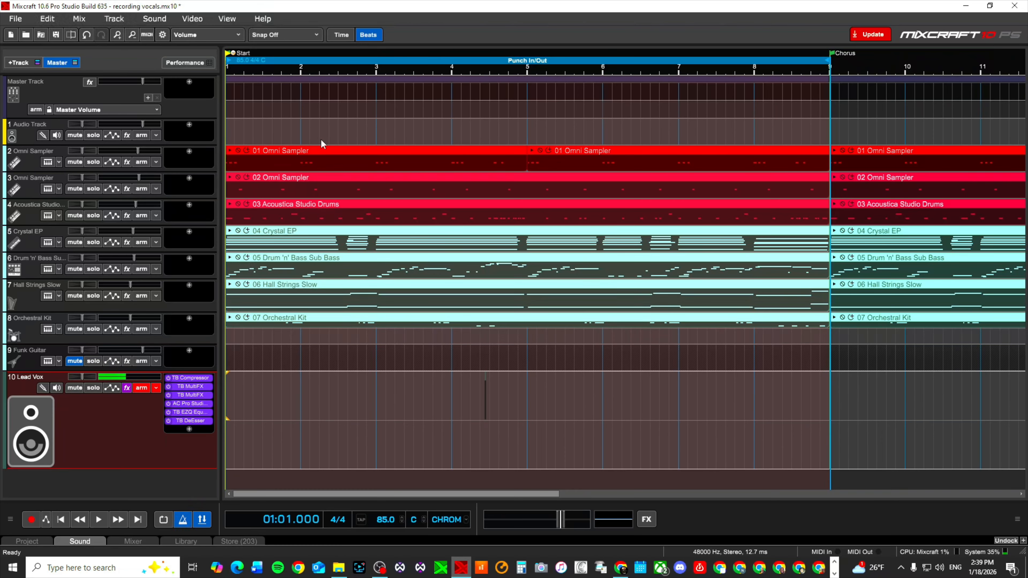
# Step: Record a Lead Vox take over the punch range from the project start with the count-in, stopping past the Chorus marker
pyautogui.press('r')
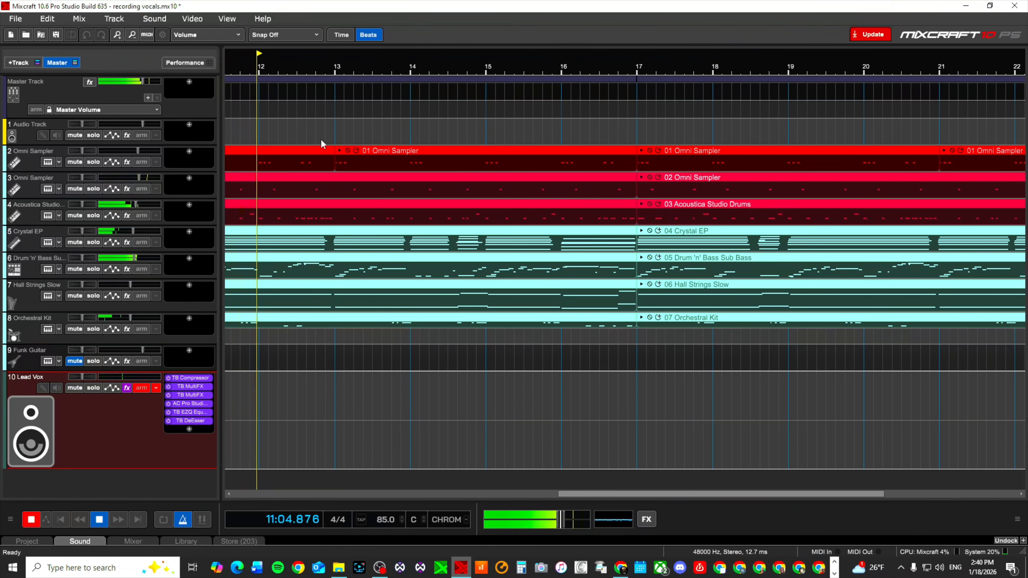
pyautogui.press('space')
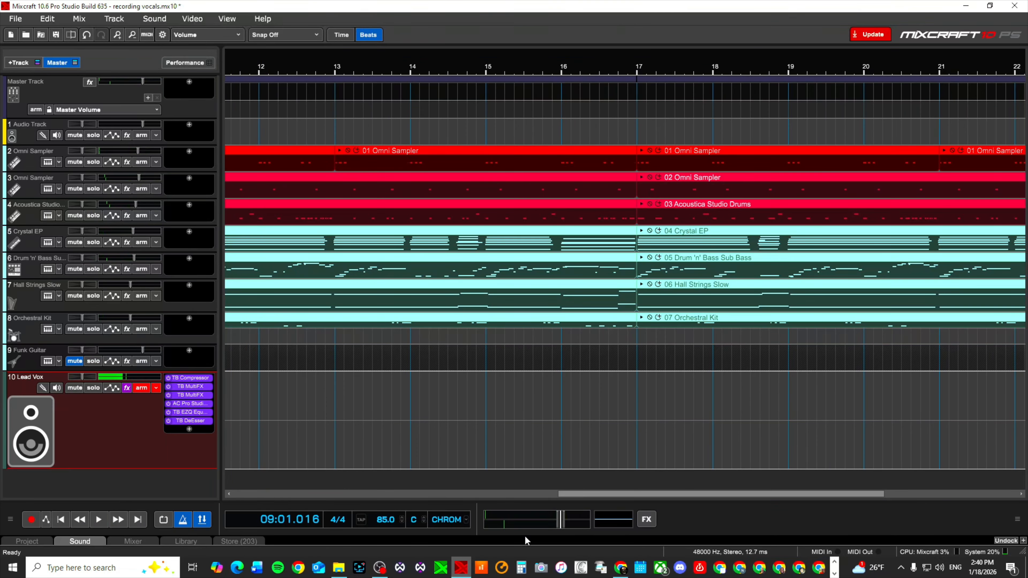
pyautogui.moveTo(578, 495); pyautogui.dragTo(270, 495)
pyautogui.scroll(-1, 427, 389)
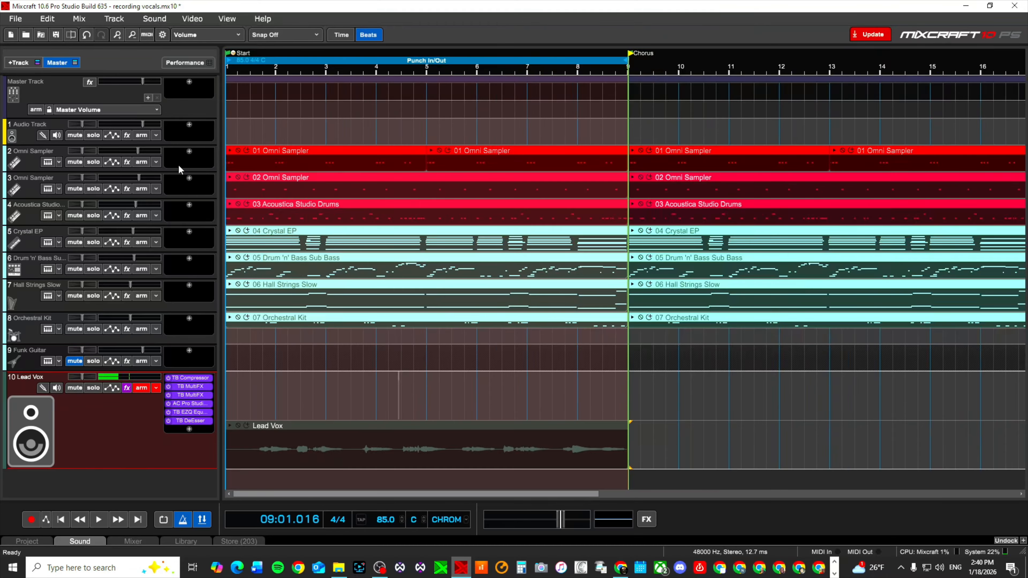
# Step: Turn on looping and set the loop region from measure 1 to the Chorus marker at measure 9
pyautogui.click(164, 520)
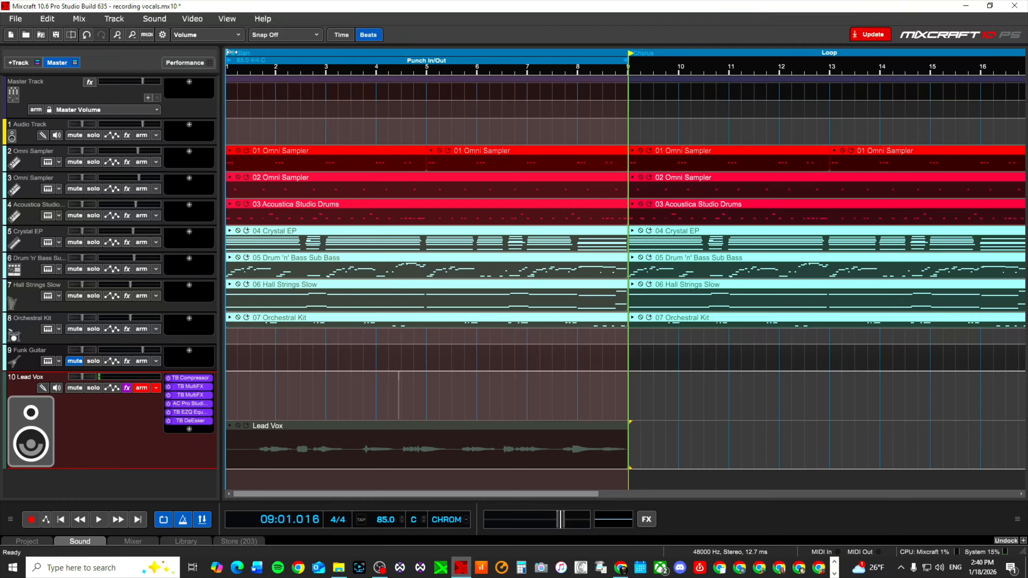
pyautogui.click(661, 57)
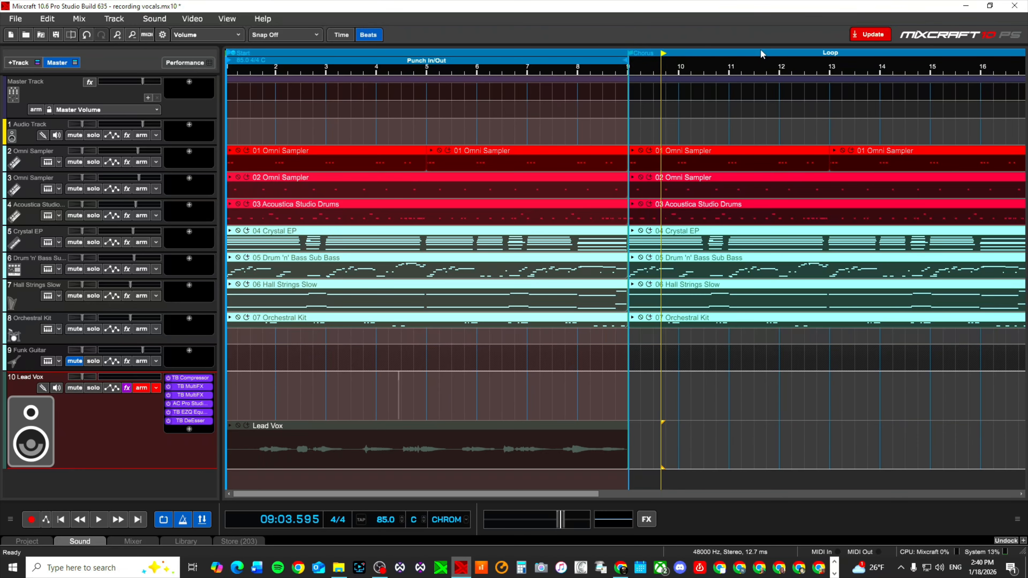
pyautogui.scroll(-1, 577, 157)
pyautogui.moveTo(828, 53); pyautogui.dragTo(426, 53)
pyautogui.scroll(2, 332, 441)
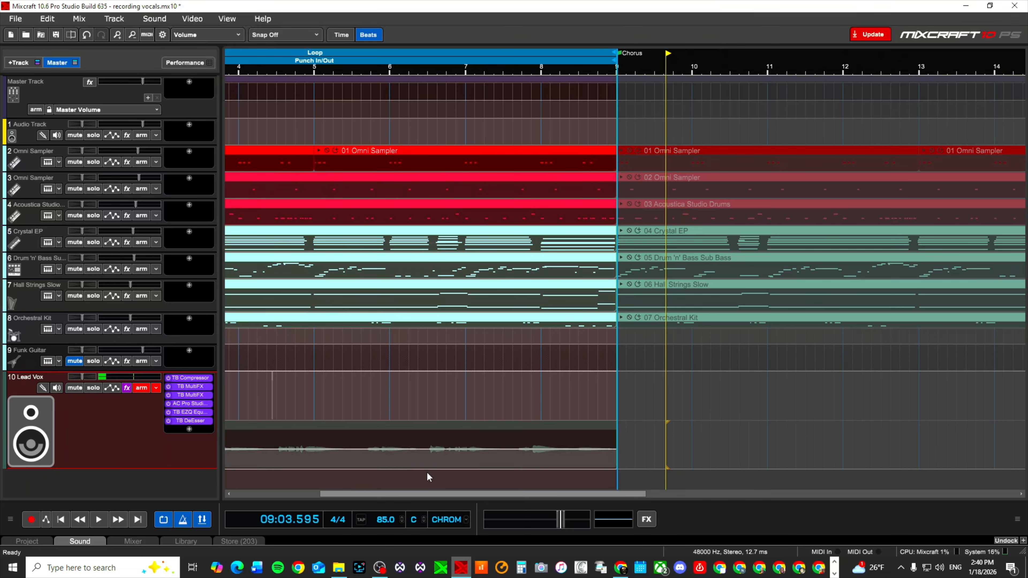
# Step: Return the playhead to the project start and start loop recording on Lead Vox
pyautogui.moveTo(413, 495); pyautogui.dragTo(304, 494)
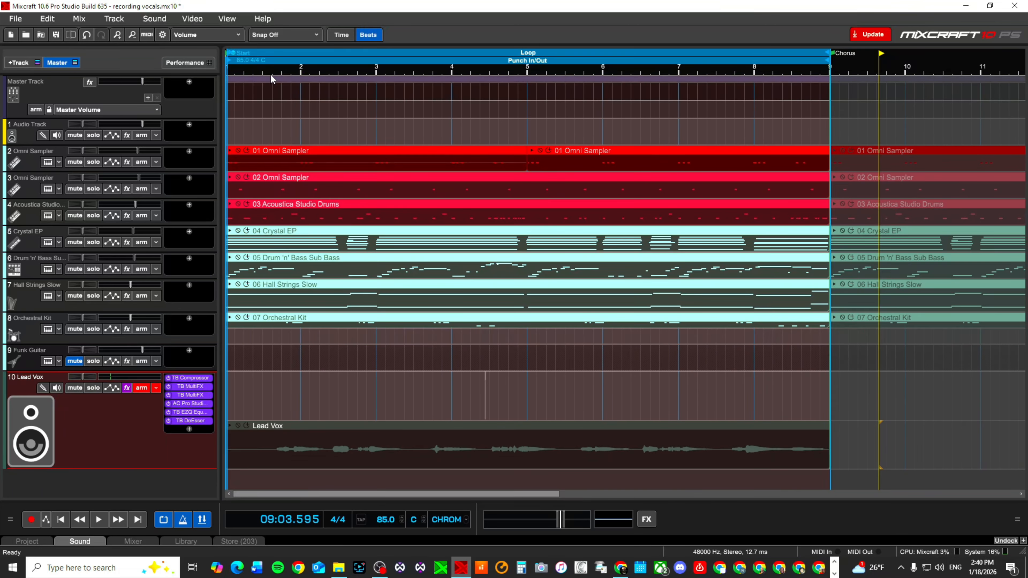
pyautogui.press('Home')
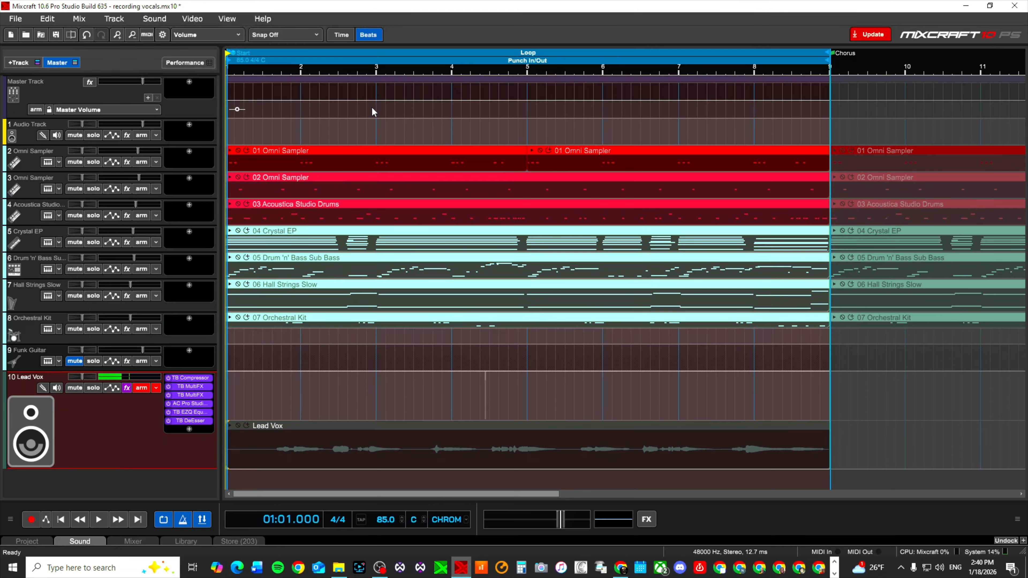
pyautogui.press('r')
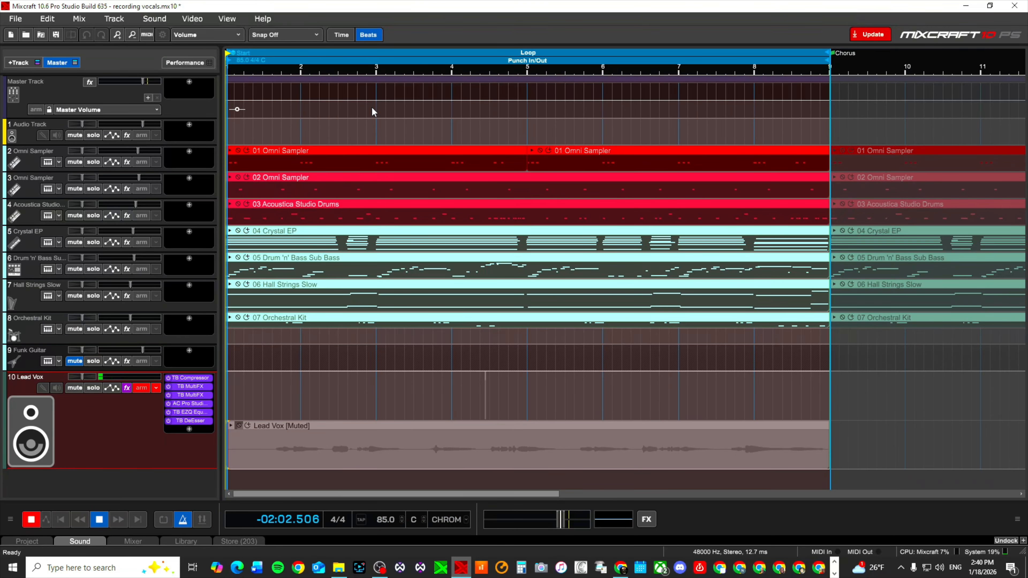
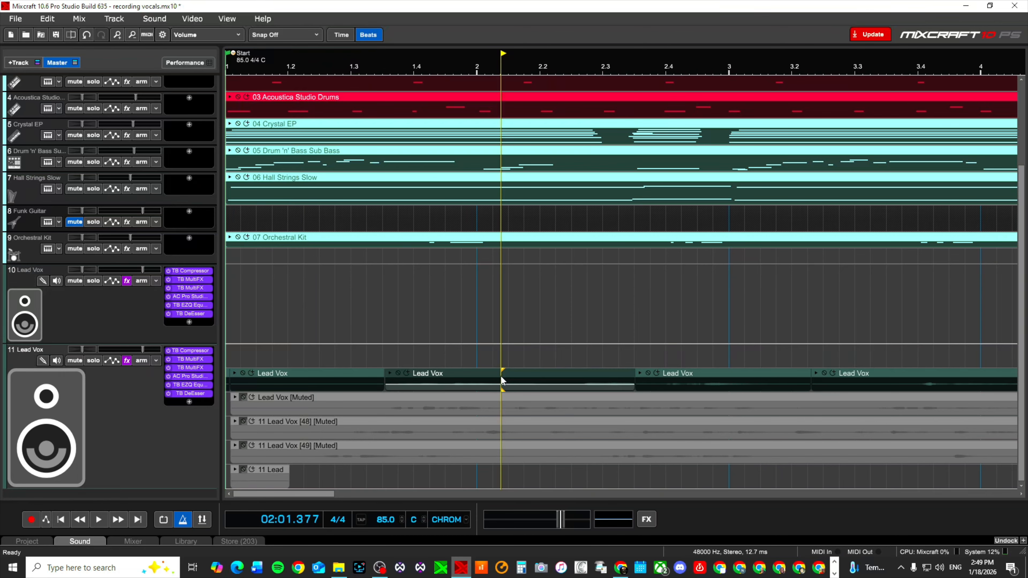
# Step: Play back the comped Lead Vox section from just before the second clip on track 11, then stop
pyautogui.click(382, 67)
pyautogui.press('space')
pyautogui.press('space')
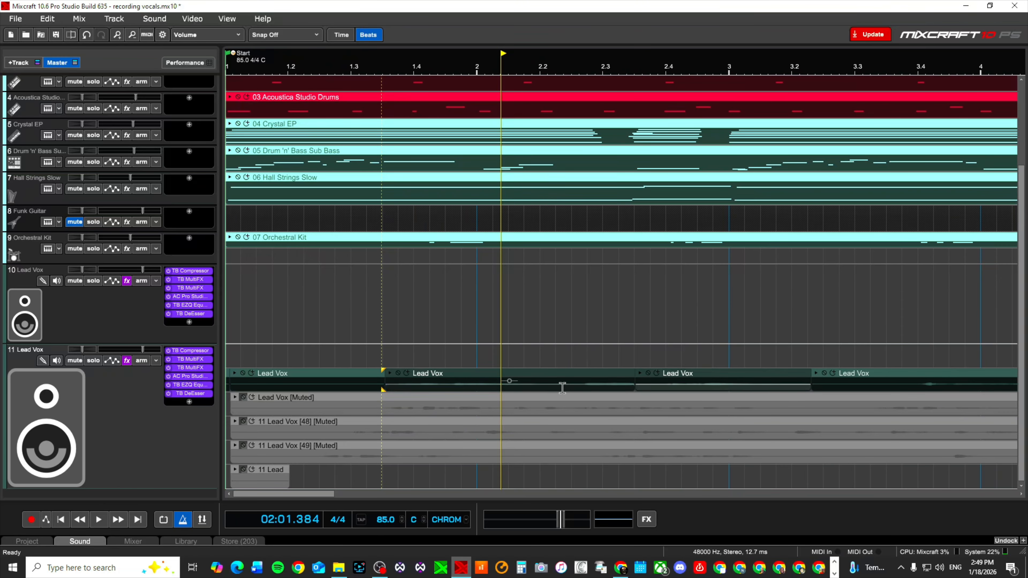
# Step: Move the two middle Lead Vox clips from the first lane of track 11 up to track 10
pyautogui.moveTo(519, 373); pyautogui.dragTo(517, 326)
pyautogui.moveTo(627, 324); pyautogui.dragTo(381, 329)
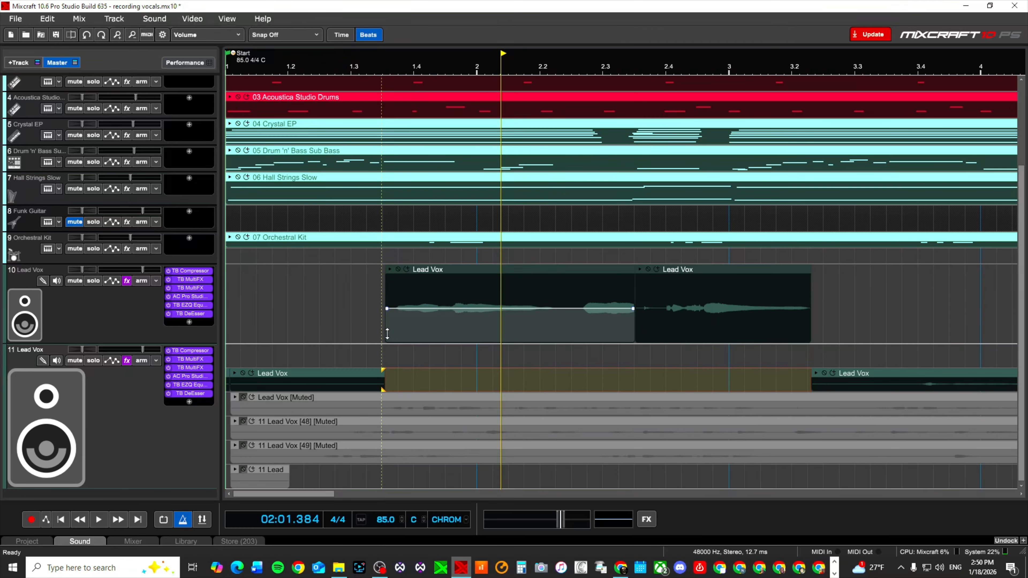
pyautogui.click(484, 360)
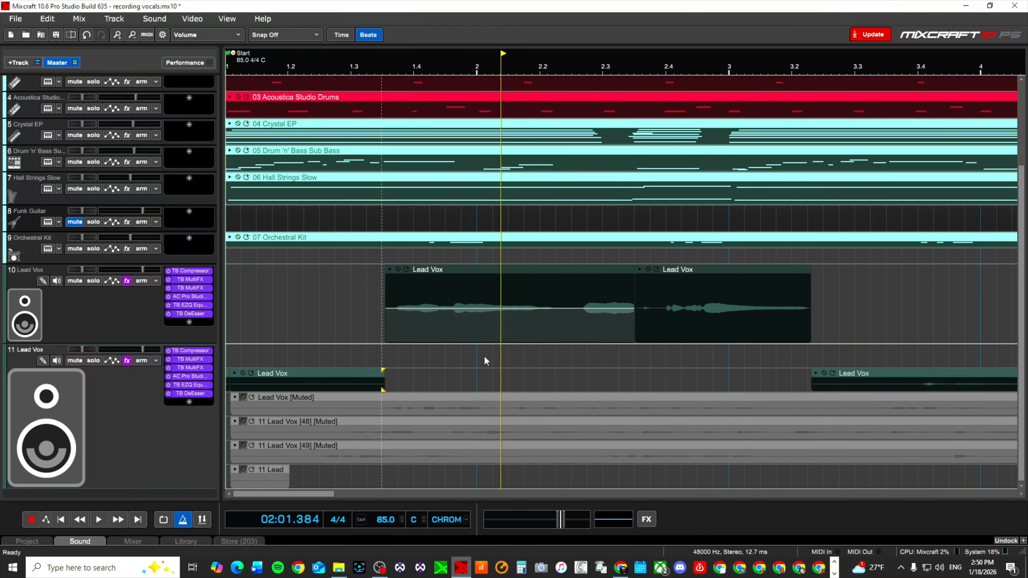
# Step: Audition the two Lead Vox clips on track 10 from shortly before the first one, stopping after the second
pyautogui.click(378, 78)
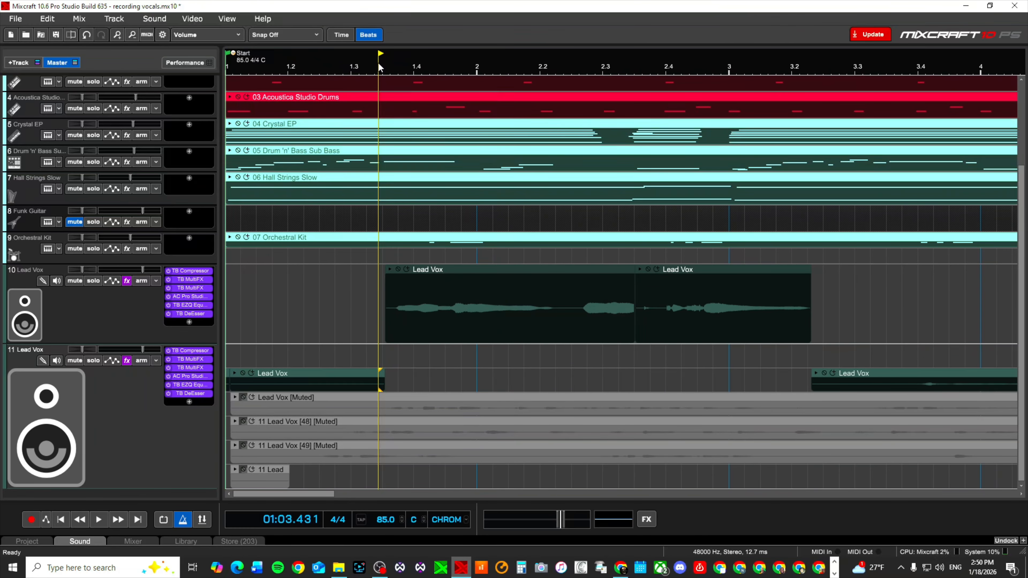
pyautogui.press('space')
pyautogui.press('space')
pyautogui.click(312, 303)
pyautogui.press('space')
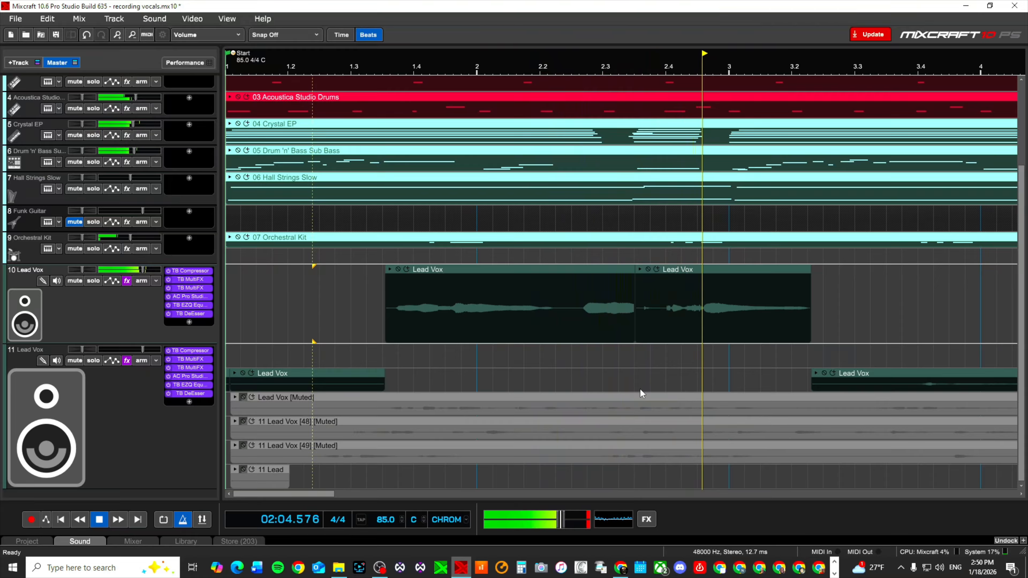
pyautogui.press('space')
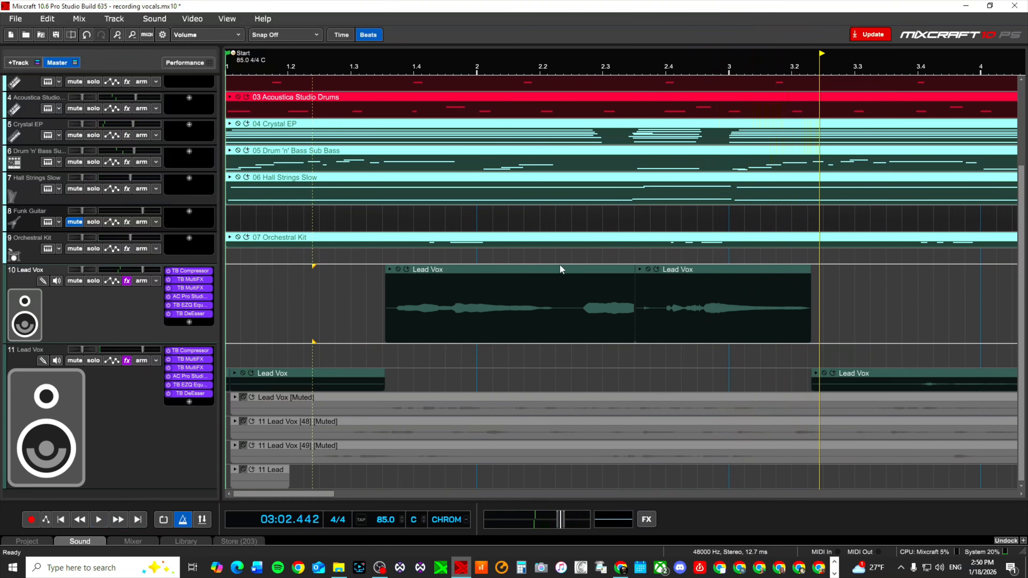
# Step: Mute the two remaining Lead Vox clips in the first lane of track 11
pyautogui.scroll(-3, 454, 378)
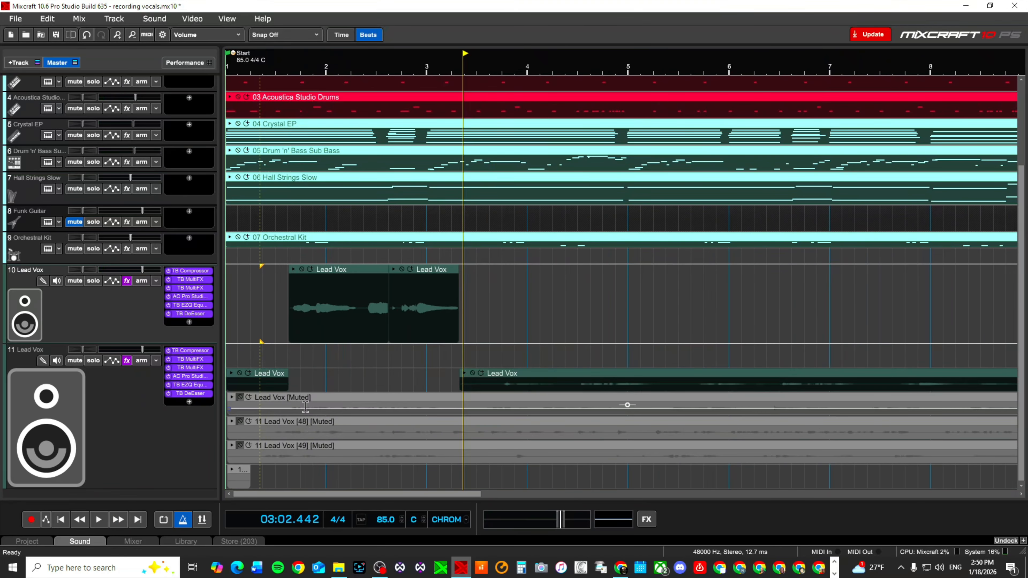
pyautogui.click(547, 396)
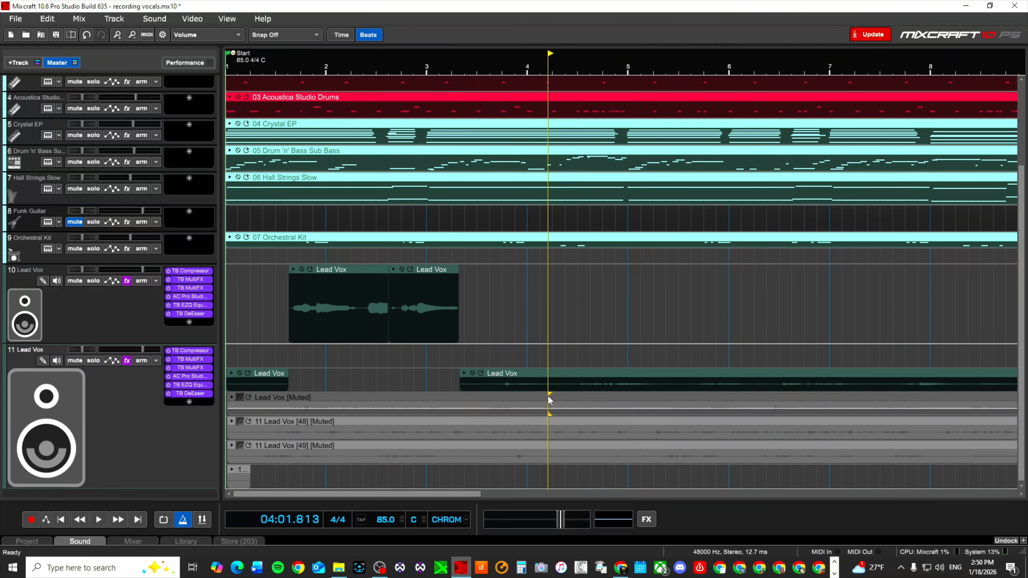
pyautogui.click(472, 373)
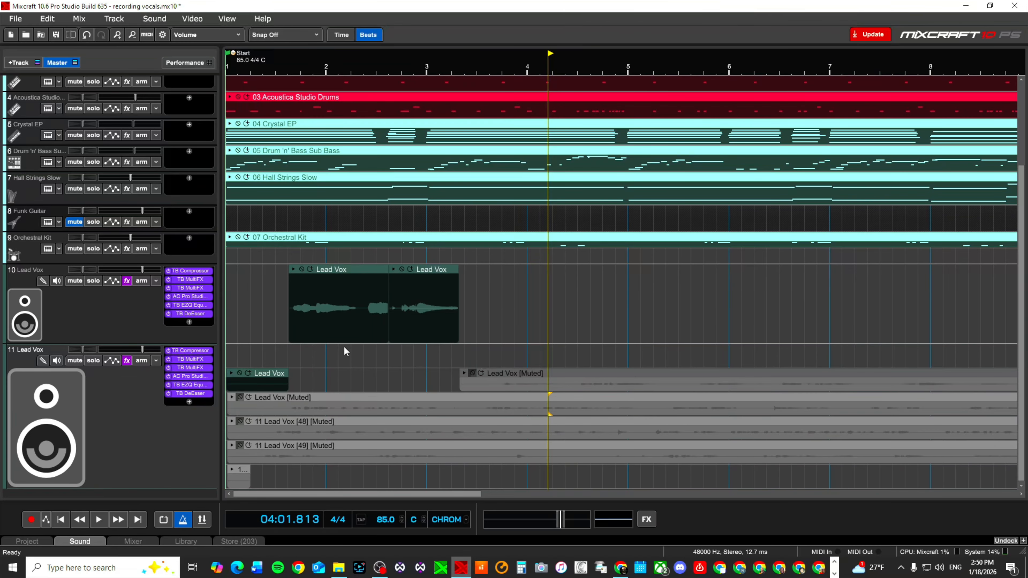
pyautogui.click(239, 372)
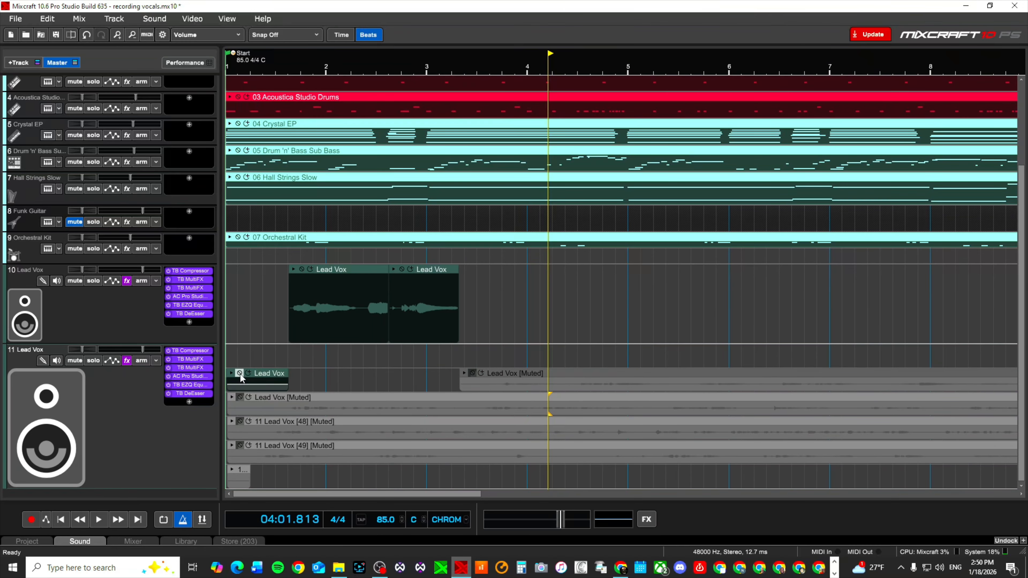
# Step: Unmute the full Lead Vox take in the second lane of track 11 and audition it from within measure 2
pyautogui.click(355, 395)
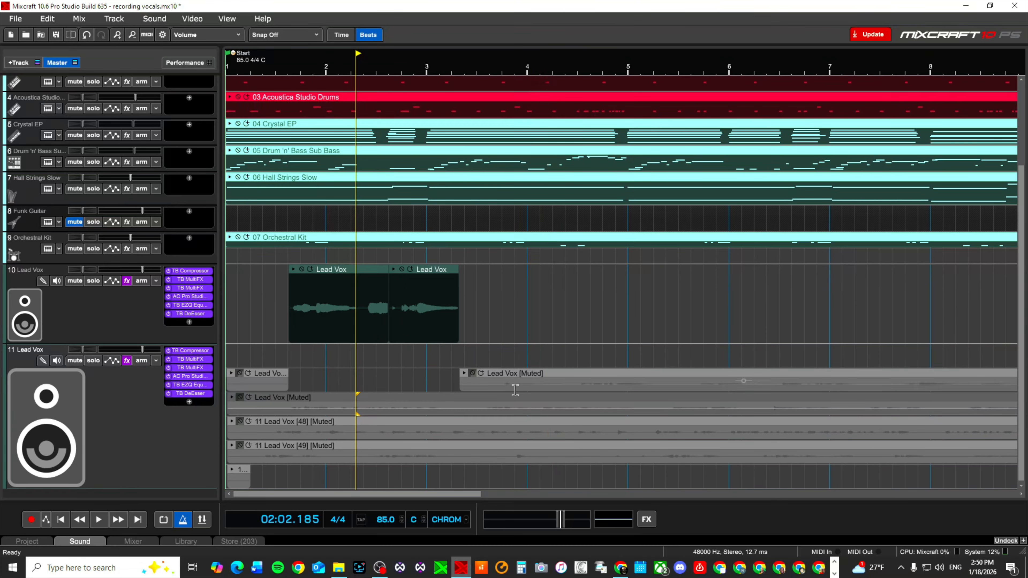
pyautogui.click(241, 398)
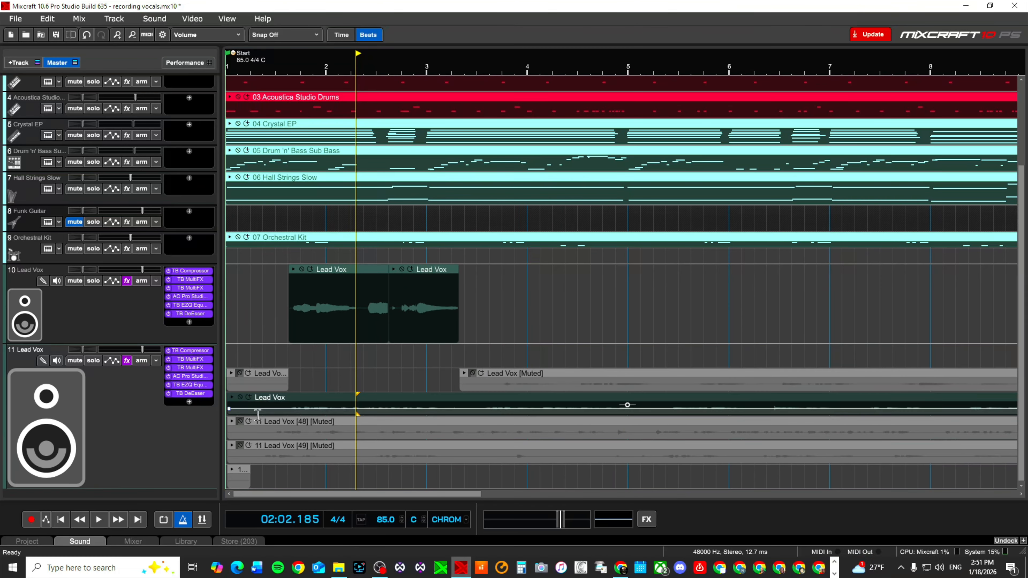
pyautogui.press('space')
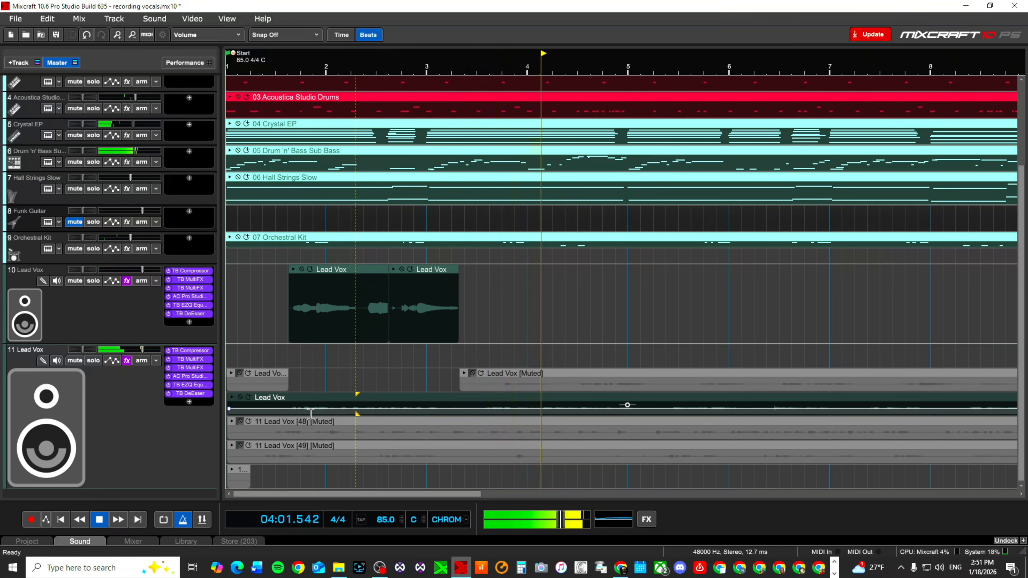
pyautogui.press('space')
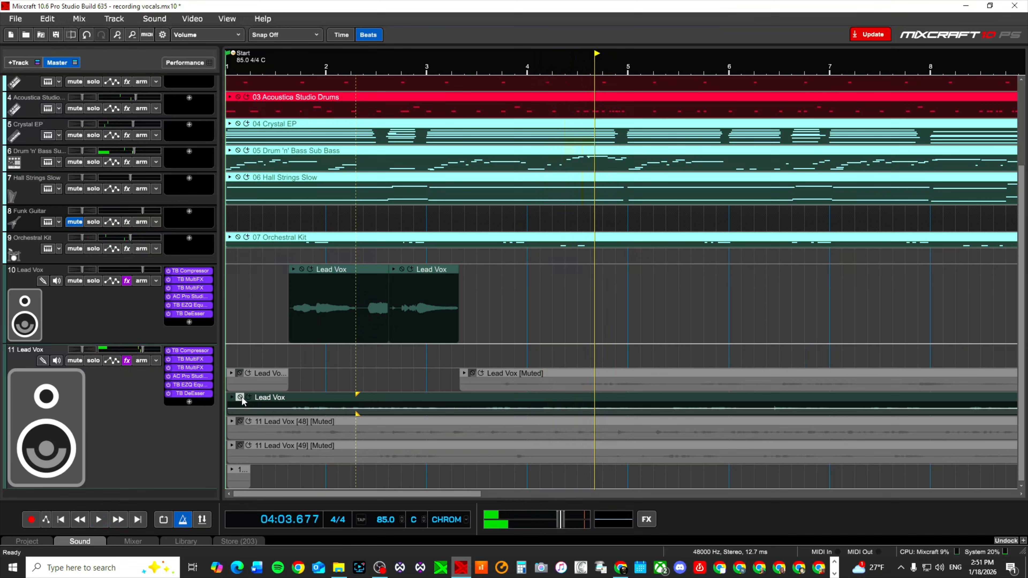
# Step: Mute the second-lane take, unmute 11 Lead Vox [48], and audition it from several points in measure 3
pyautogui.click(240, 396)
pyautogui.click(240, 421)
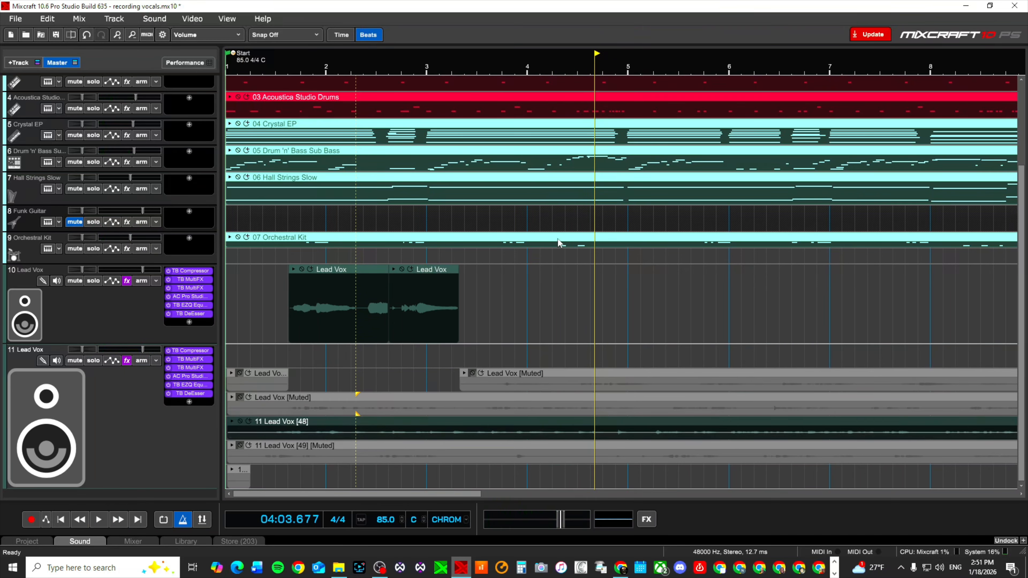
pyautogui.click(468, 64)
pyautogui.press('space')
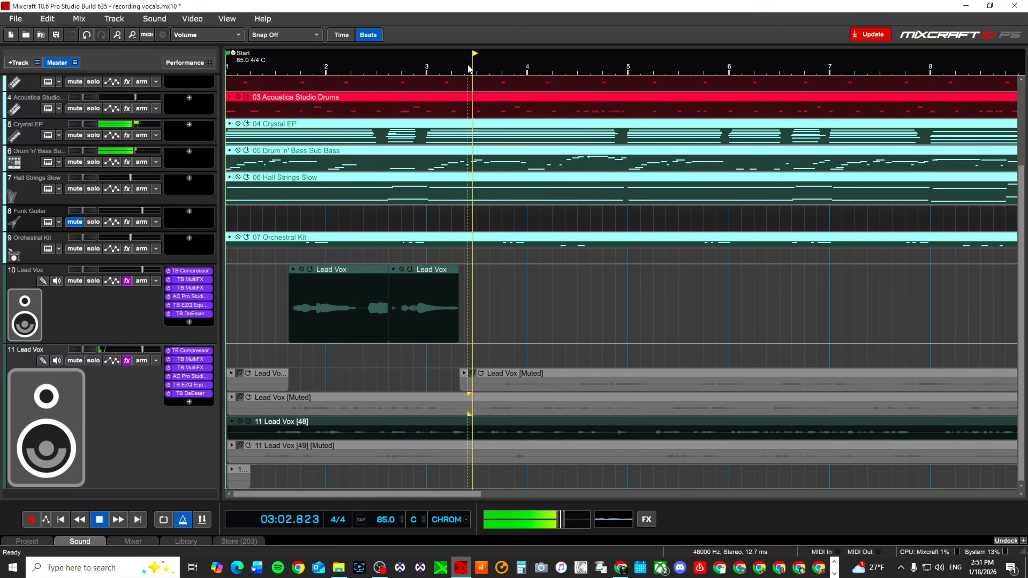
pyautogui.click(450, 66)
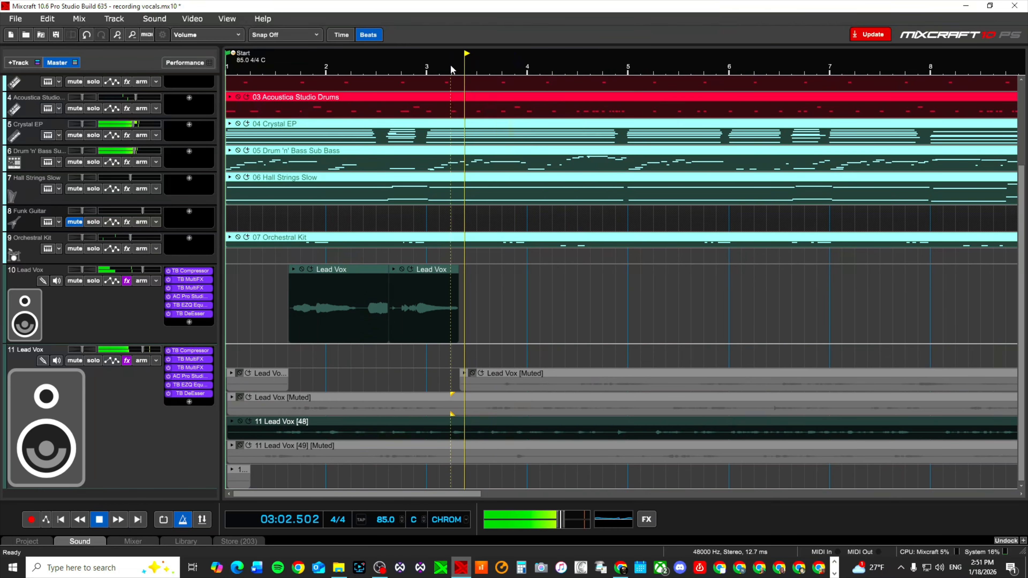
pyautogui.click(435, 65)
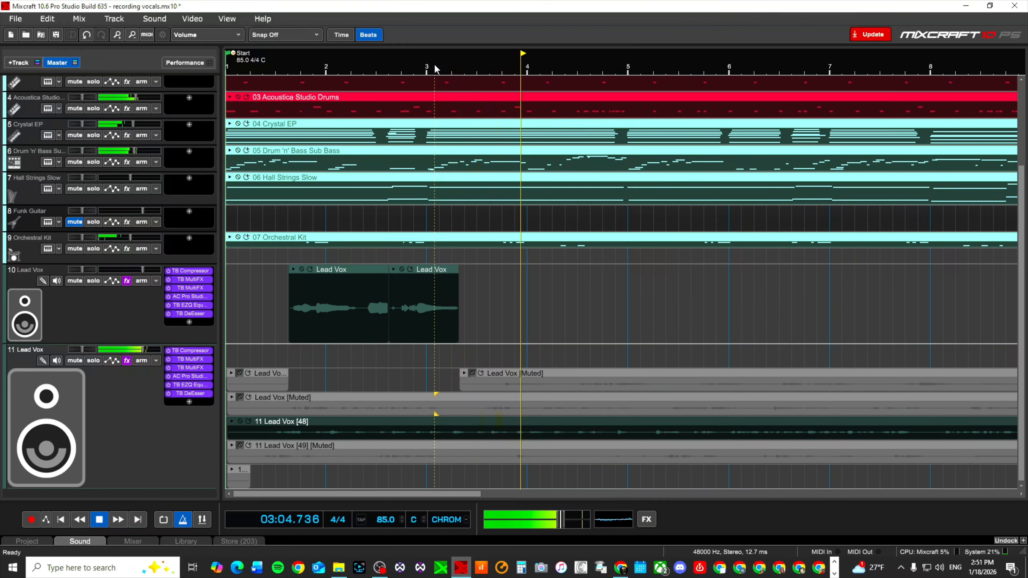
pyautogui.press('space')
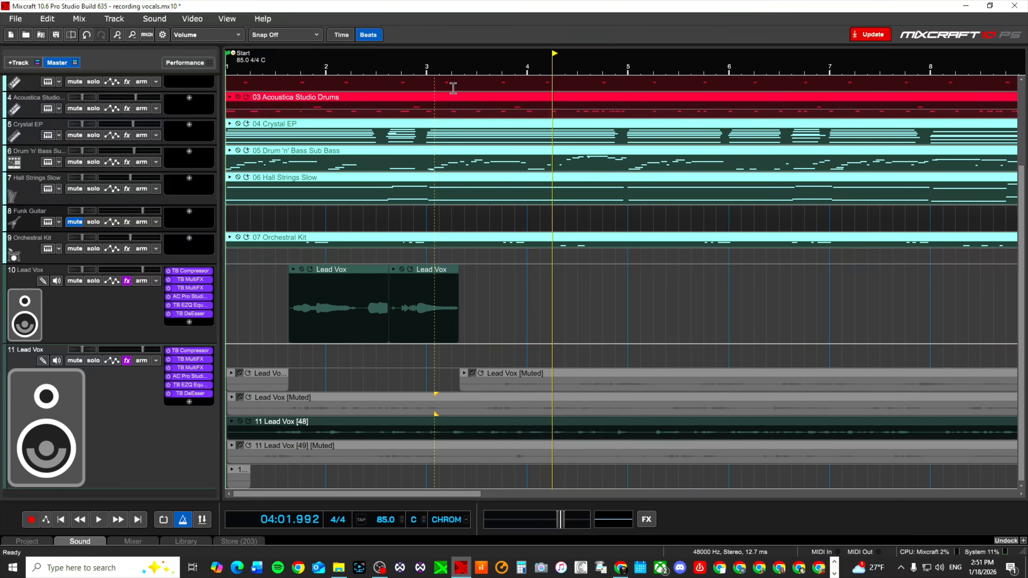
# Step: Locate the phrase start by ear in measure 3 and split the 11 Lead Vox [48] take on track 11 at about 03:01.840
pyautogui.click(433, 68)
pyautogui.press('space')
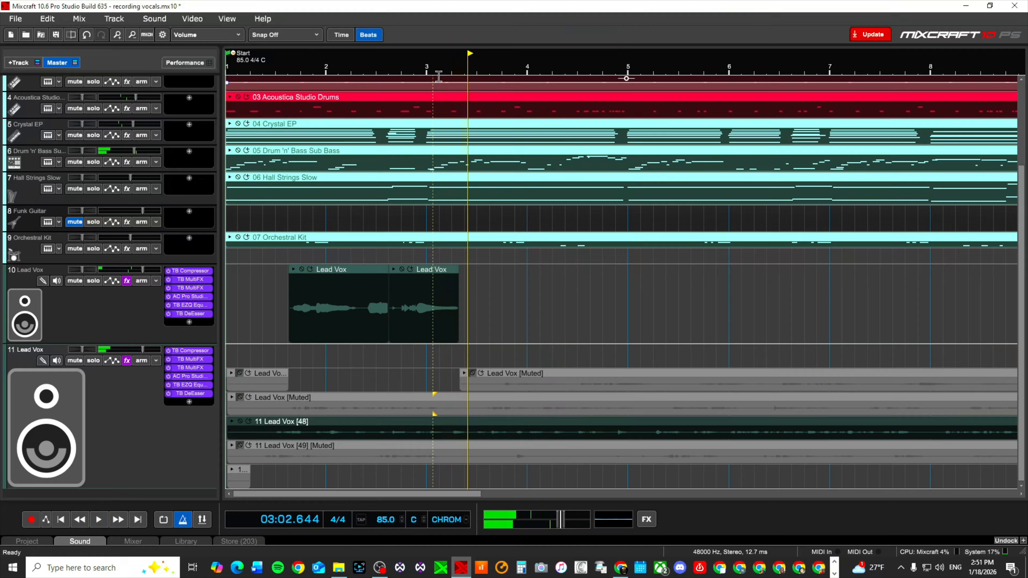
pyautogui.click(447, 67)
pyautogui.scroll(2, 448, 137)
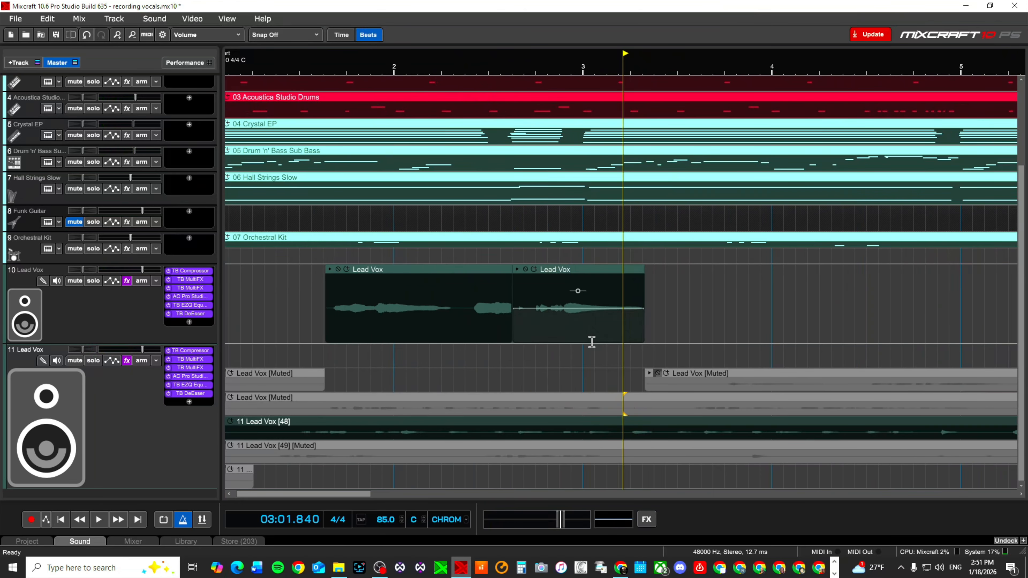
pyautogui.click(627, 419)
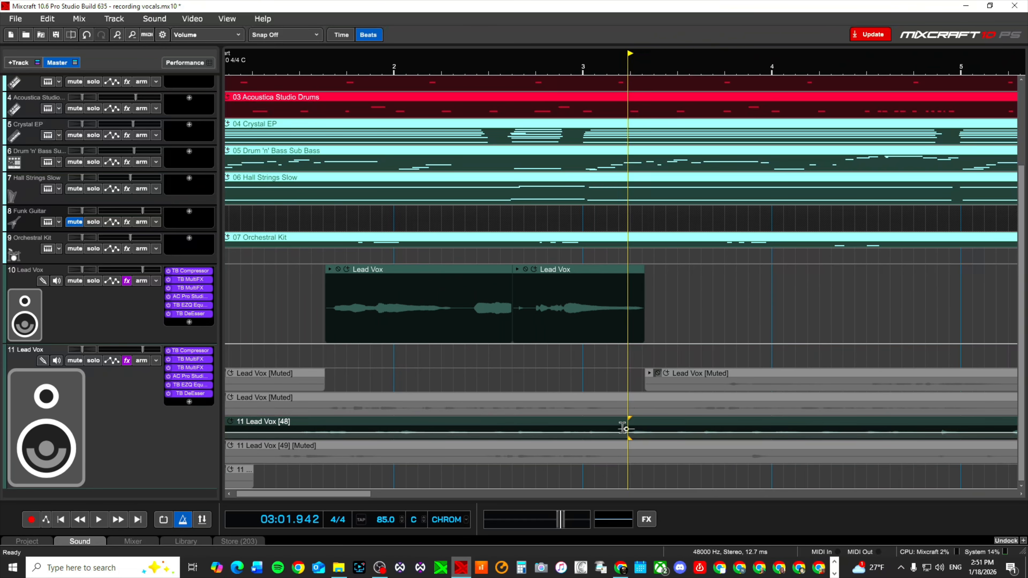
pyautogui.click(624, 421)
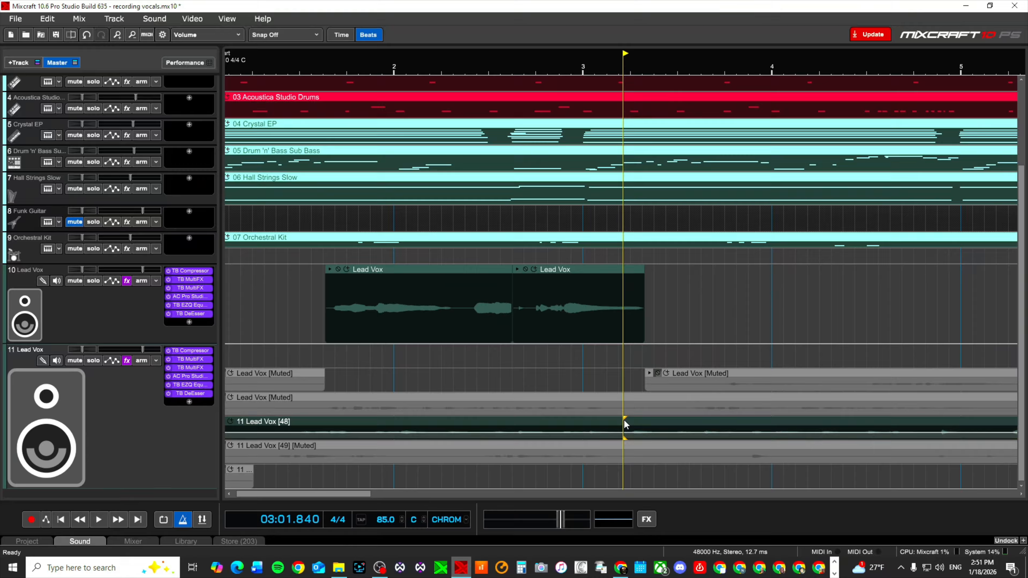
pyautogui.rightClick(624, 423)
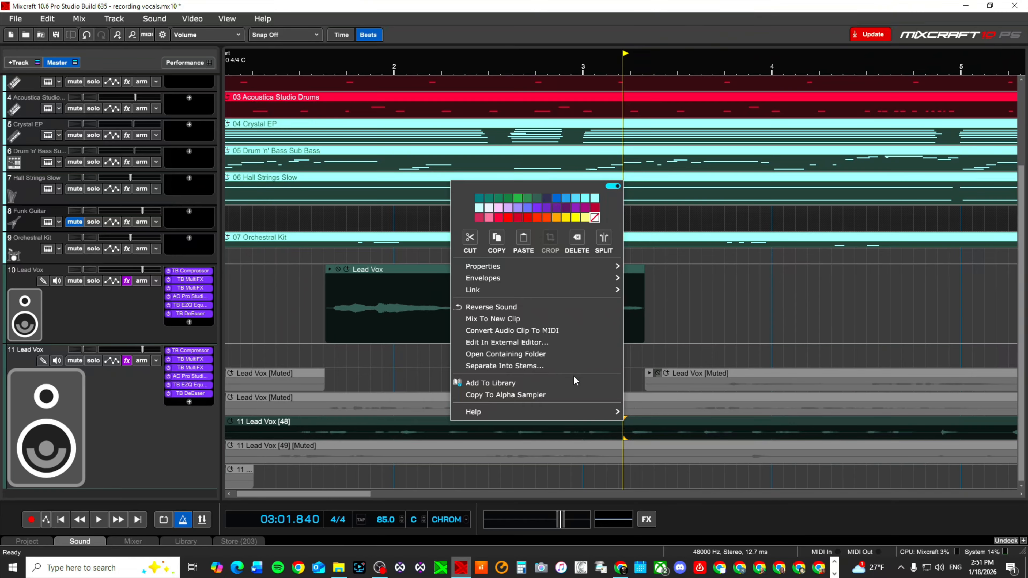
pyautogui.click(603, 239)
# Step: Audition the section after the split and split 11 Lead Vox [48] again just after measure 5 begins, at about 05:01.773
pyautogui.press('space')
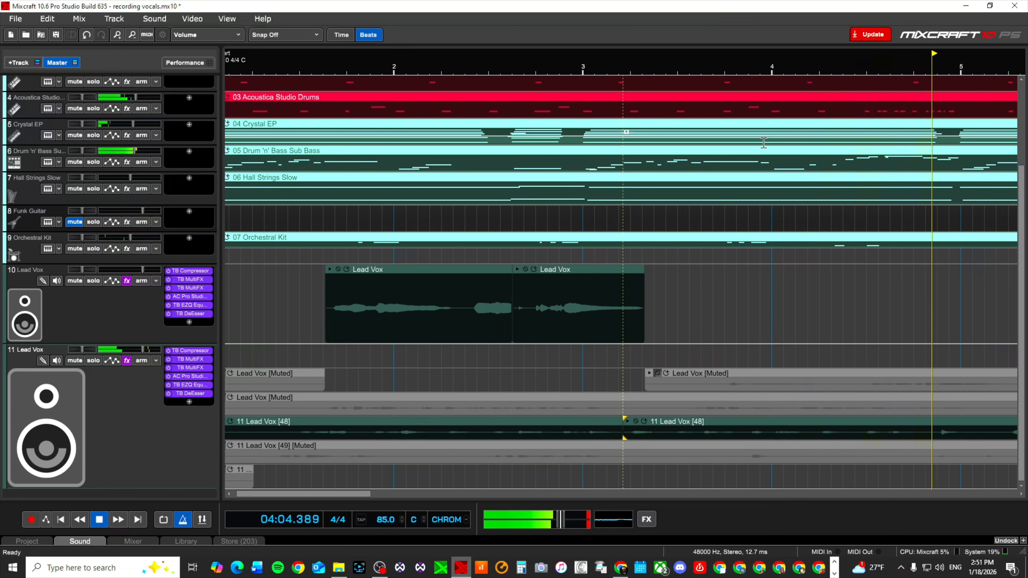
pyautogui.press('space')
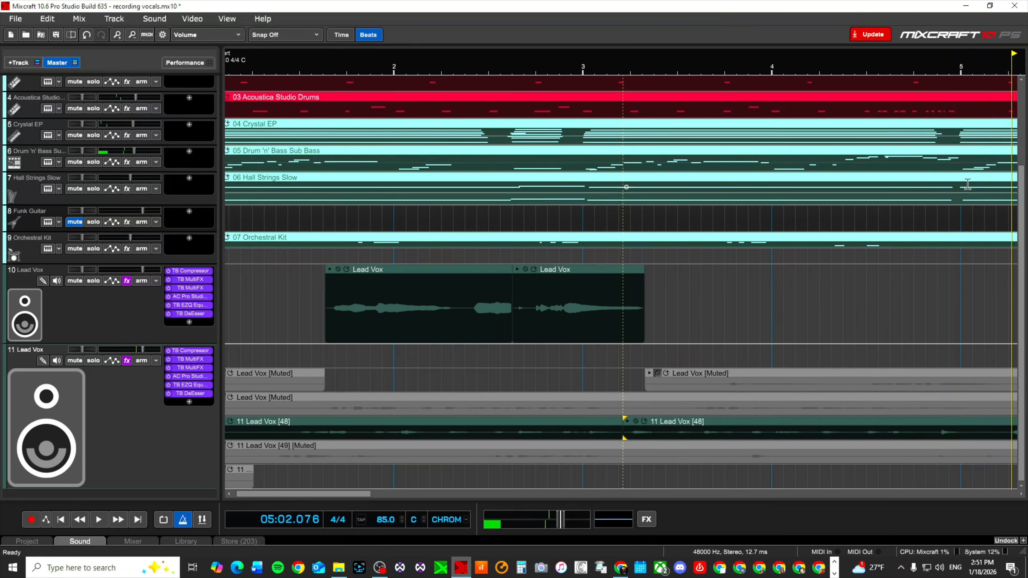
pyautogui.click(1000, 72)
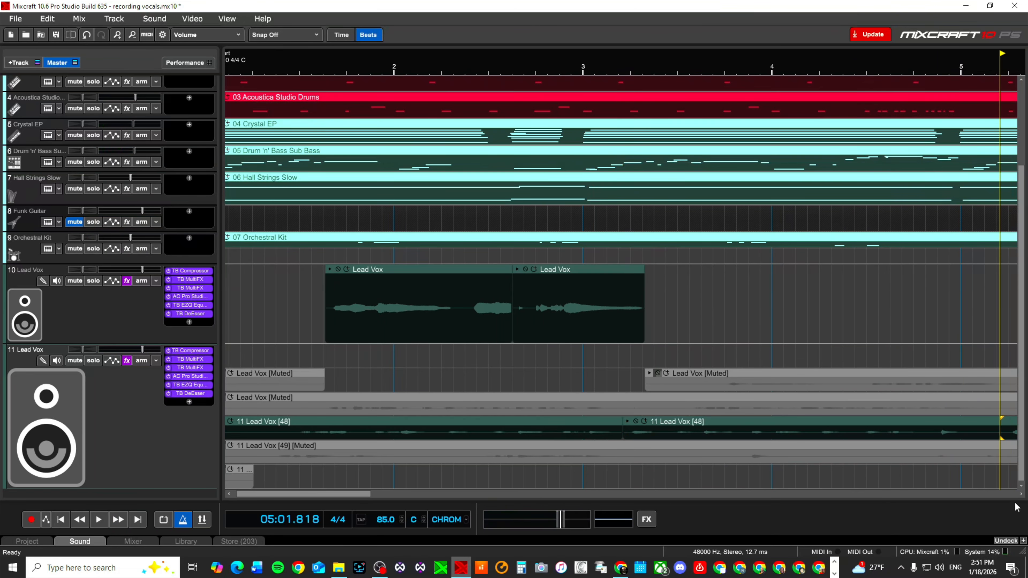
pyautogui.click(997, 424)
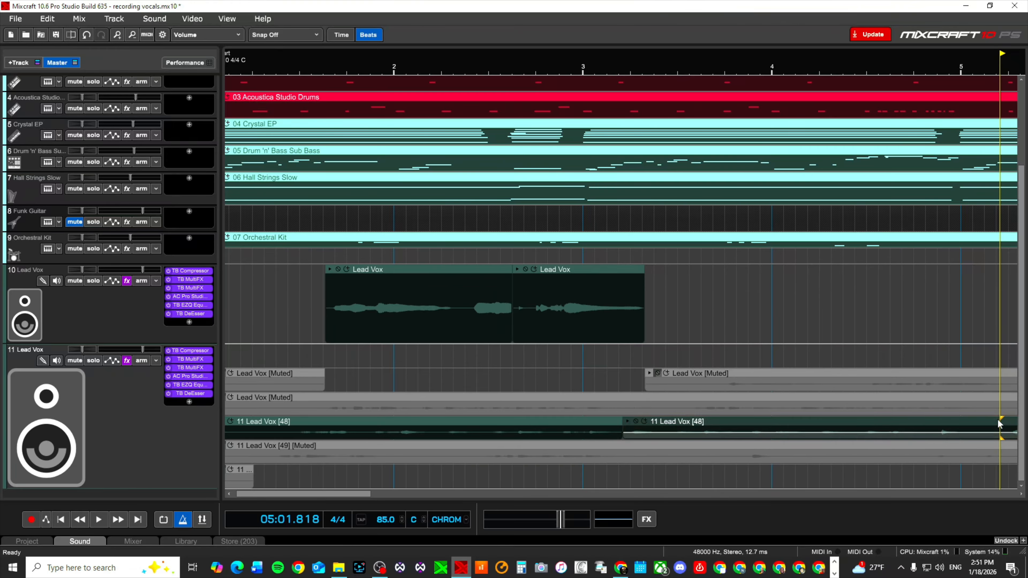
pyautogui.click(998, 422)
pyautogui.rightClick(999, 422)
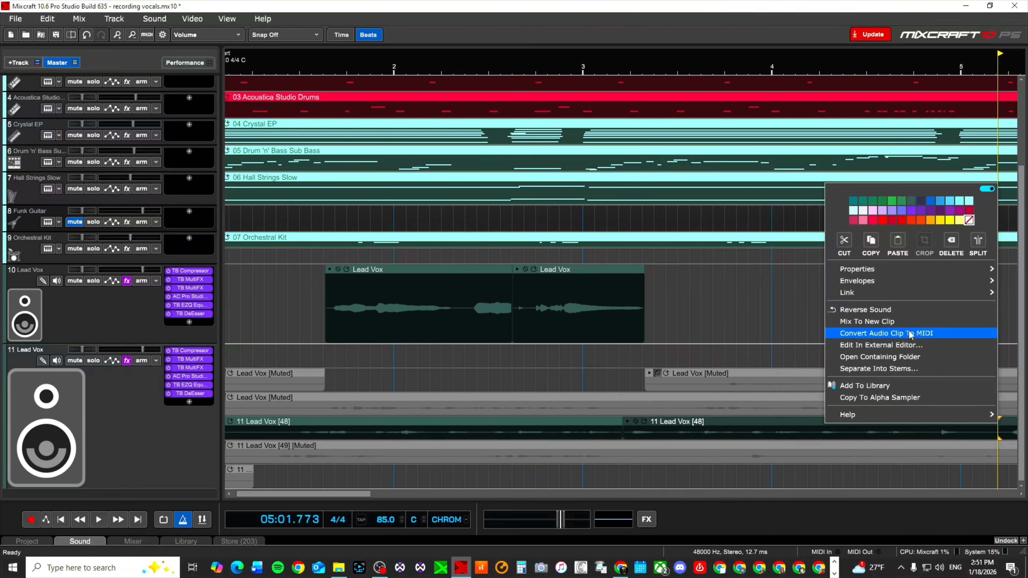
pyautogui.click(978, 243)
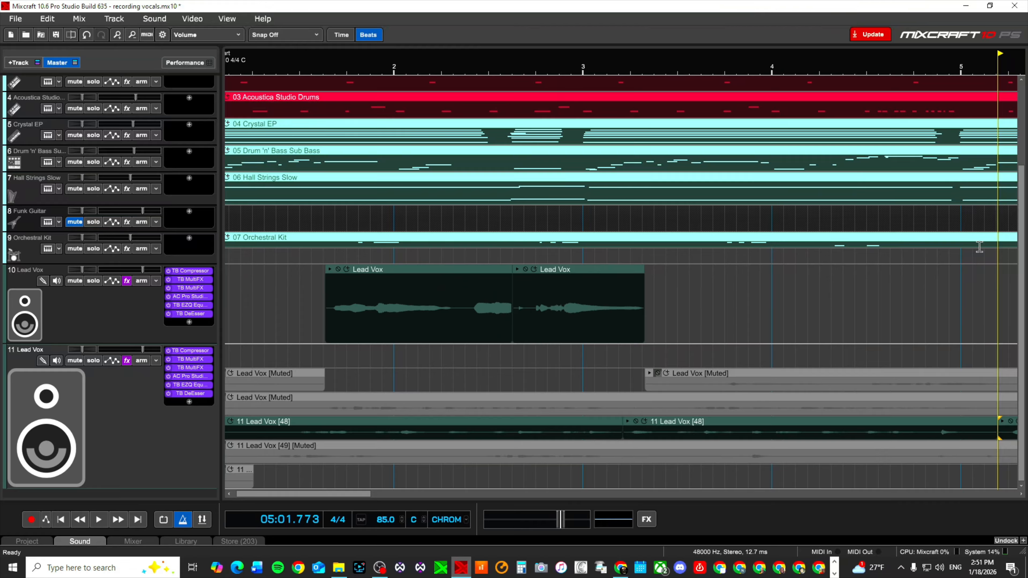
# Step: Move the middle 11 Lead Vox [48] segment up to track 10, overlapping the second Lead Vox clip, and audition the crossfade
pyautogui.click(775, 418)
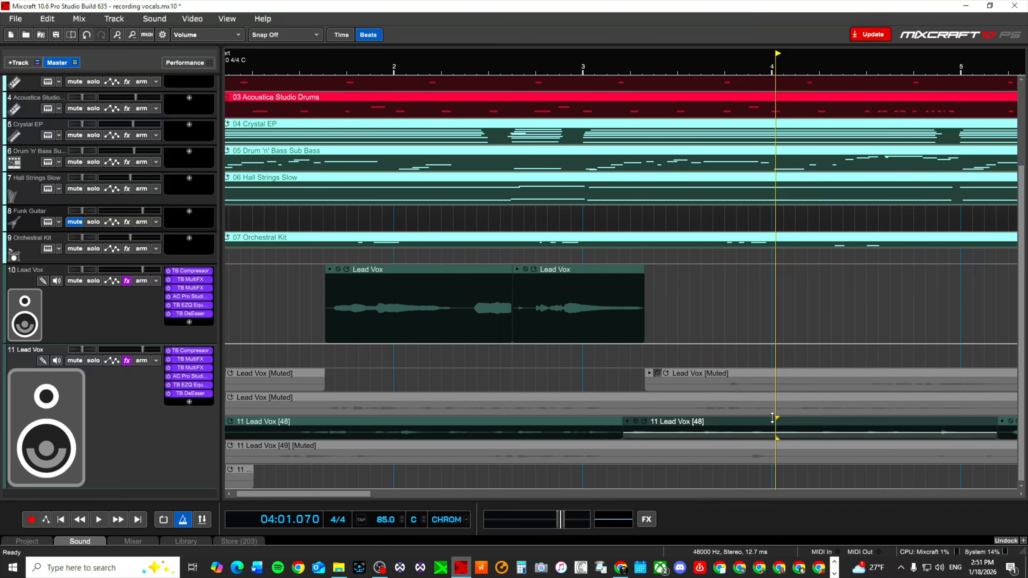
pyautogui.moveTo(794, 423); pyautogui.dragTo(796, 334)
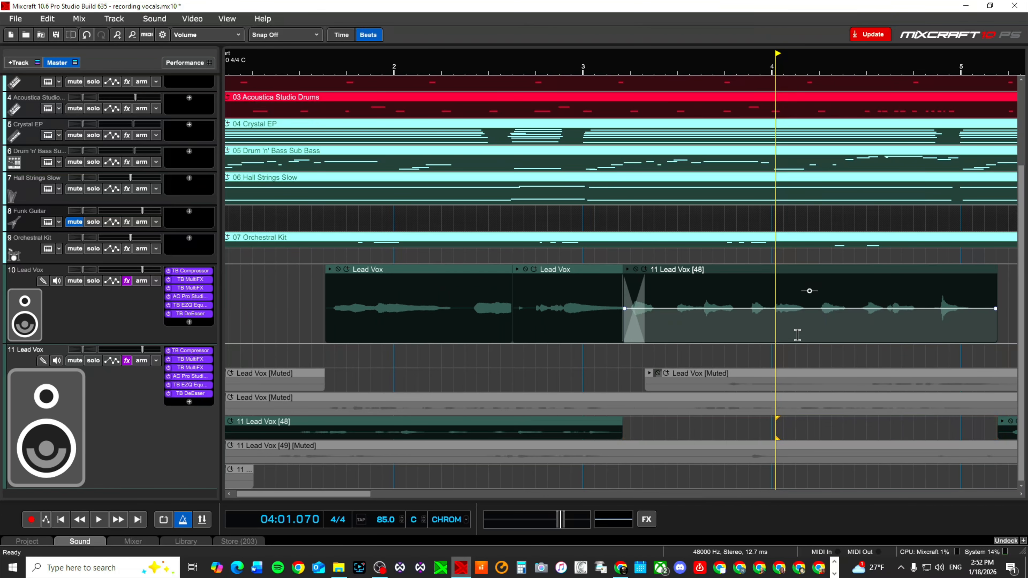
pyautogui.click(569, 76)
pyautogui.press('space')
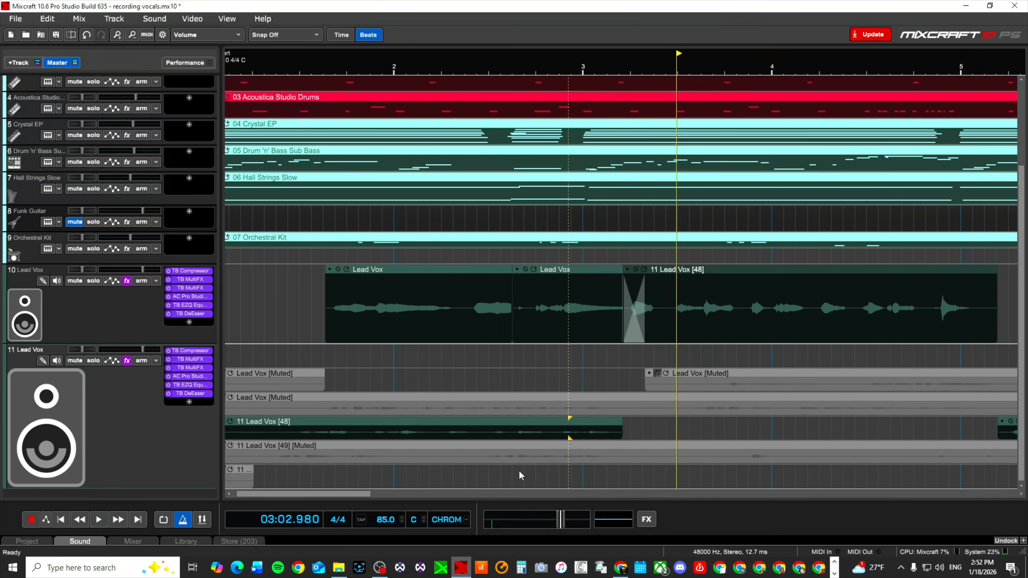
pyautogui.click(231, 424)
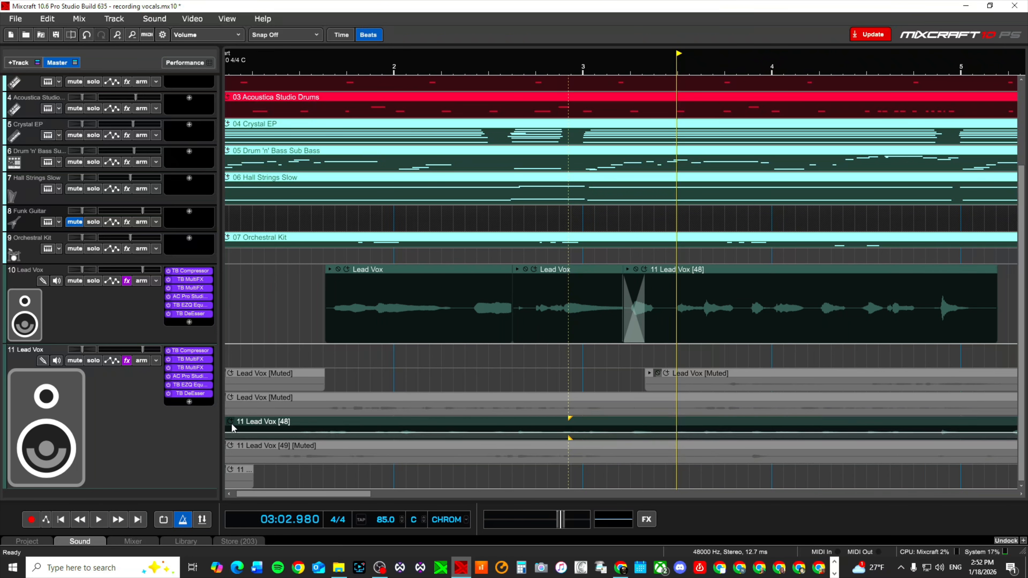
pyautogui.moveTo(340, 494); pyautogui.dragTo(269, 494)
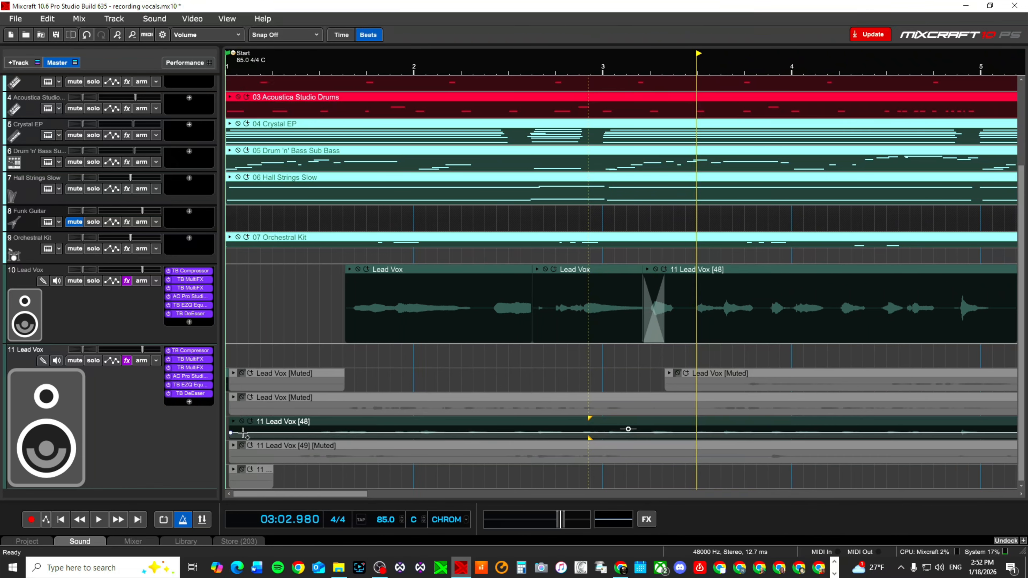
pyautogui.click(243, 424)
pyautogui.hotkey('ctrl', 'z')
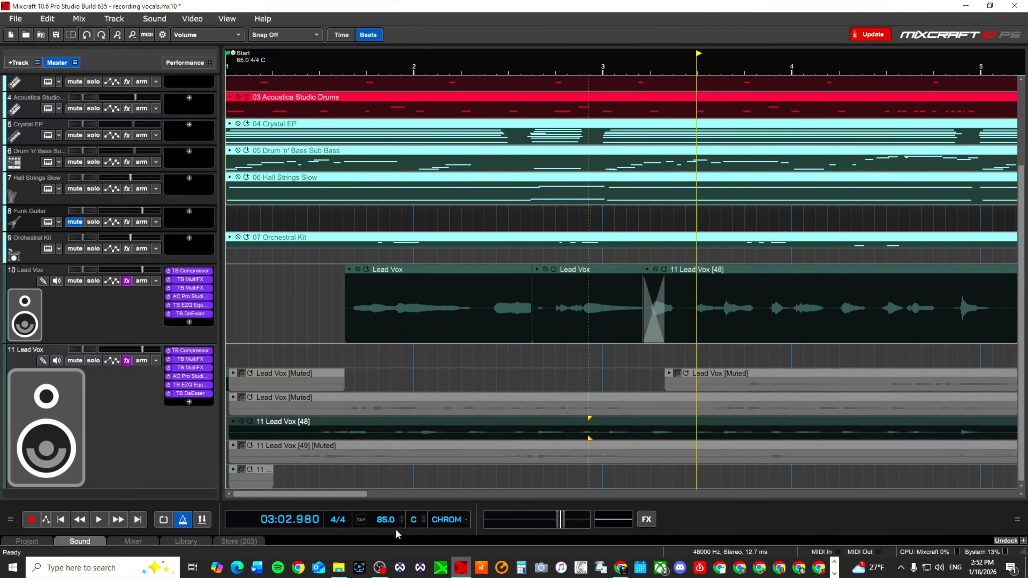
pyautogui.hotkey('ctrl', 'z')
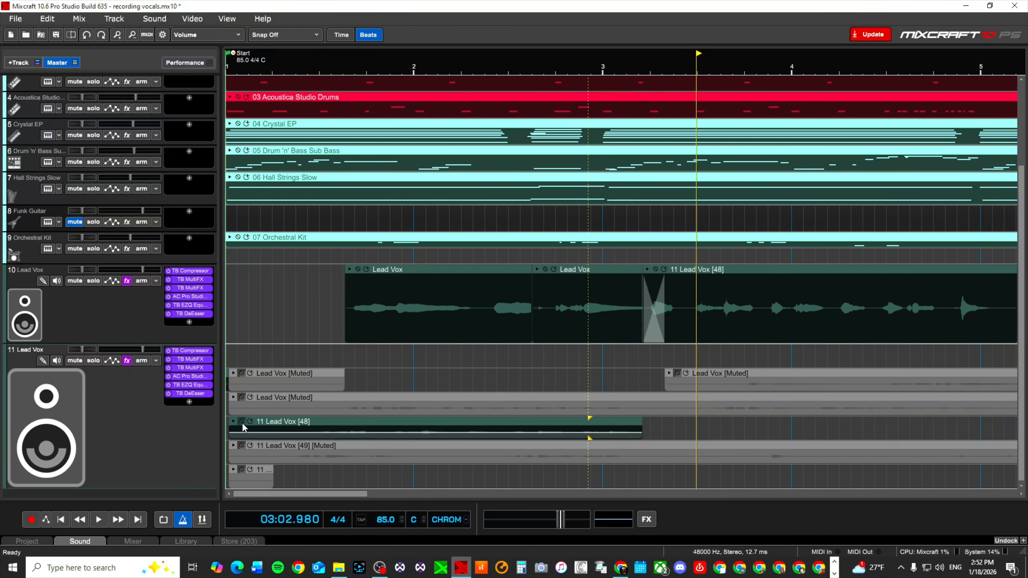
# Step: Mute the two remaining 11 Lead Vox [48] segments on track 11
pyautogui.click(243, 425)
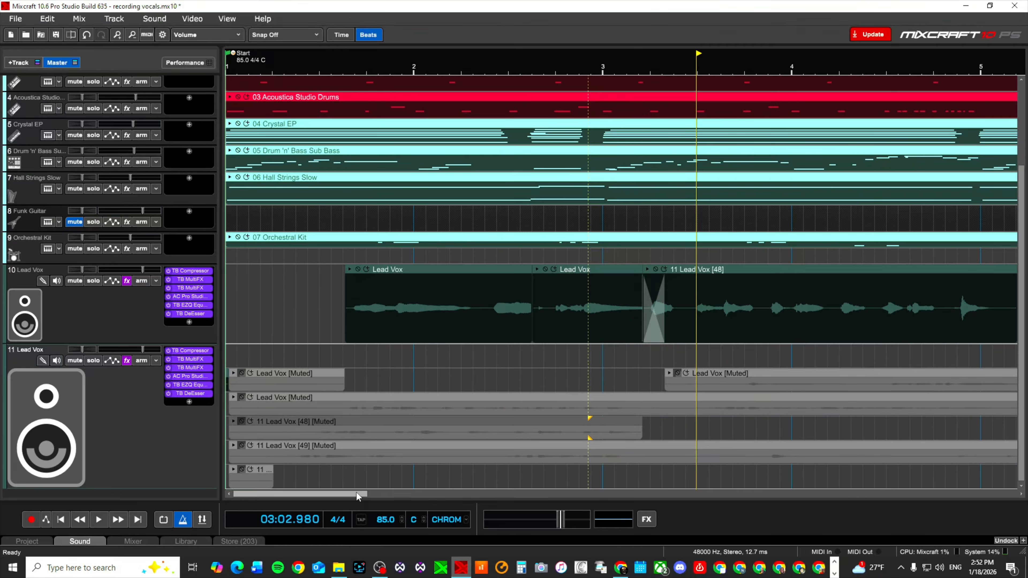
pyautogui.moveTo(356, 493); pyautogui.dragTo(204, 475)
pyautogui.click(416, 421)
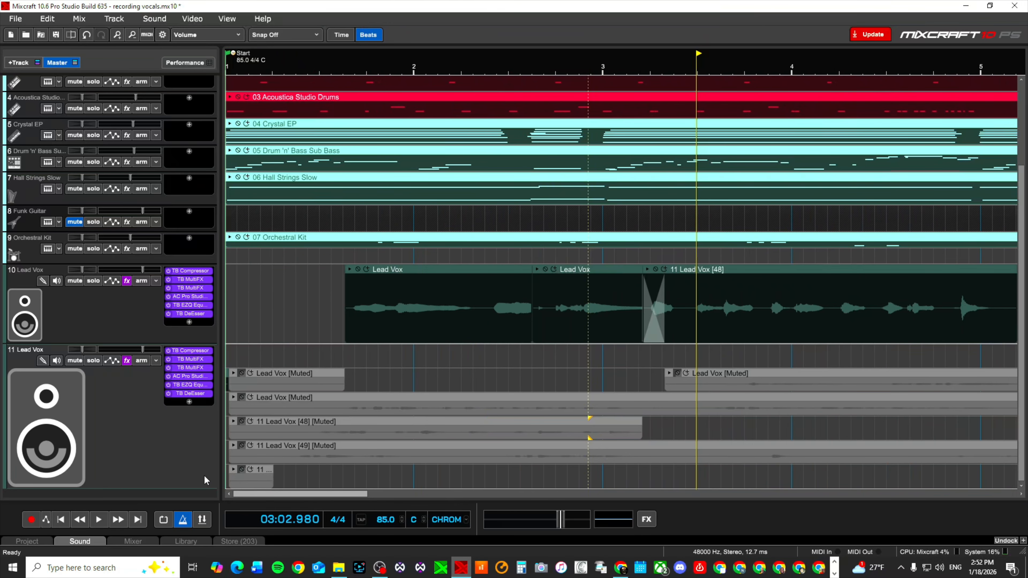
# Step: Audition the comped vocal on track 10 from shortly before its first clip to the start of measure 5
pyautogui.scroll(-1, 589, 194)
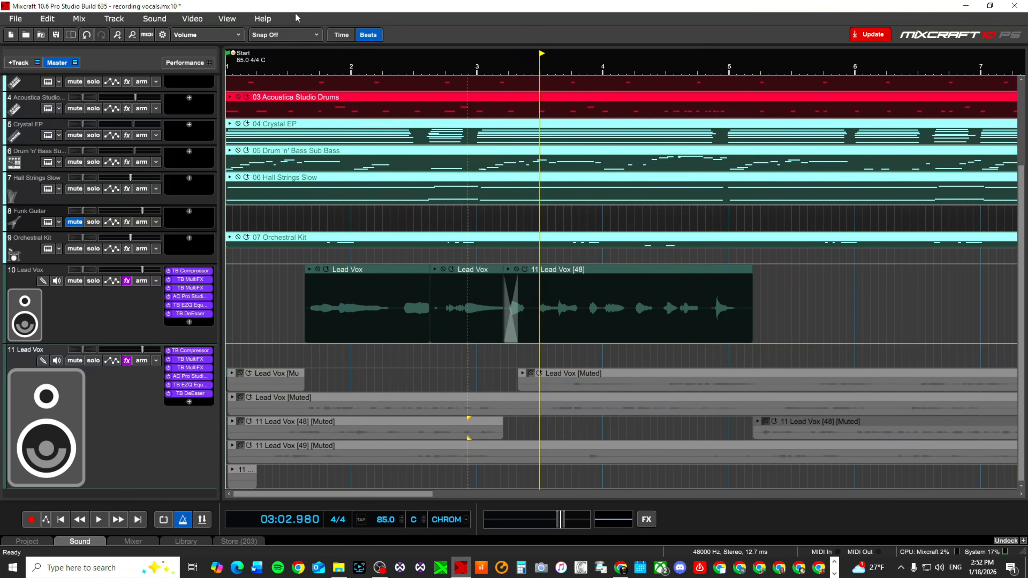
pyautogui.click(286, 71)
pyautogui.press('space')
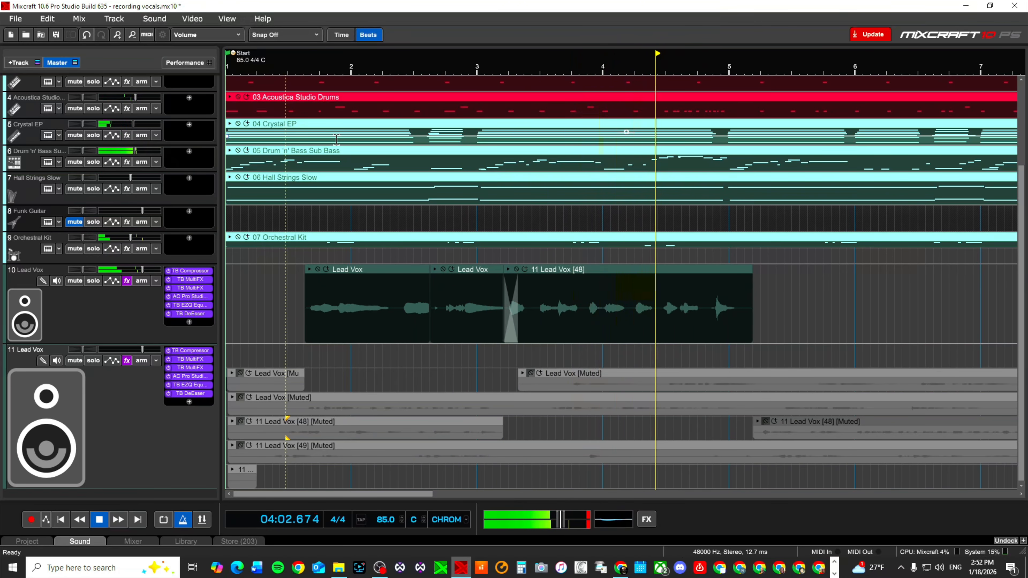
pyautogui.press('space')
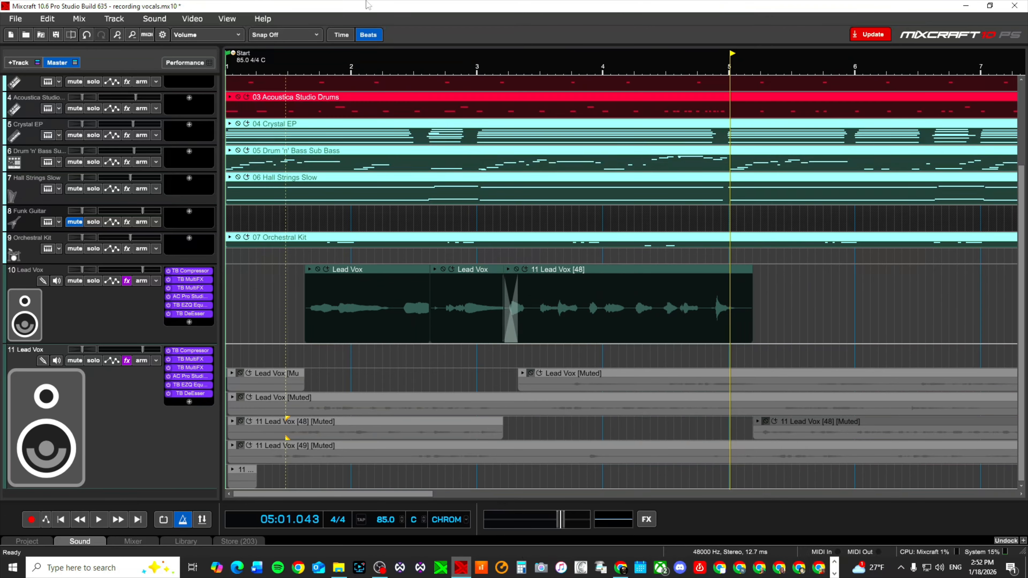
# Step: Turn on punch in/out recording and shorten the punch region to end shortly before measure 5
pyautogui.click(205, 520)
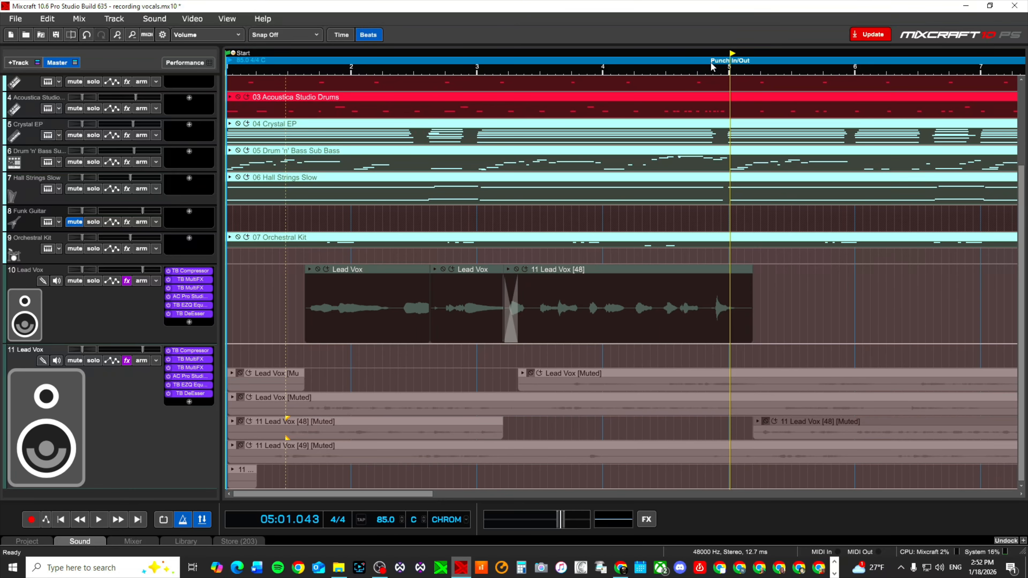
pyautogui.scroll(-3, 706, 64)
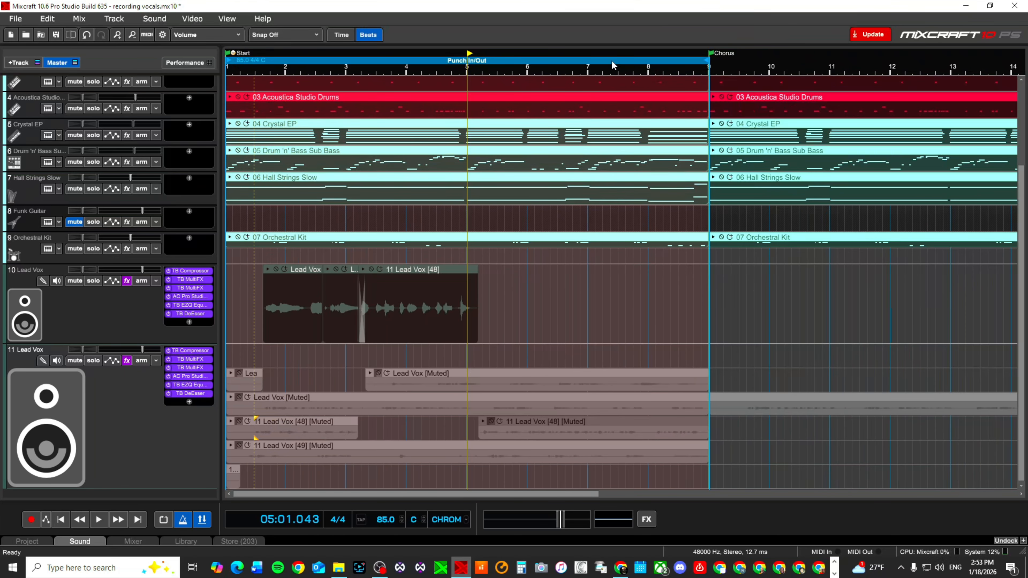
pyautogui.rightClick(631, 74)
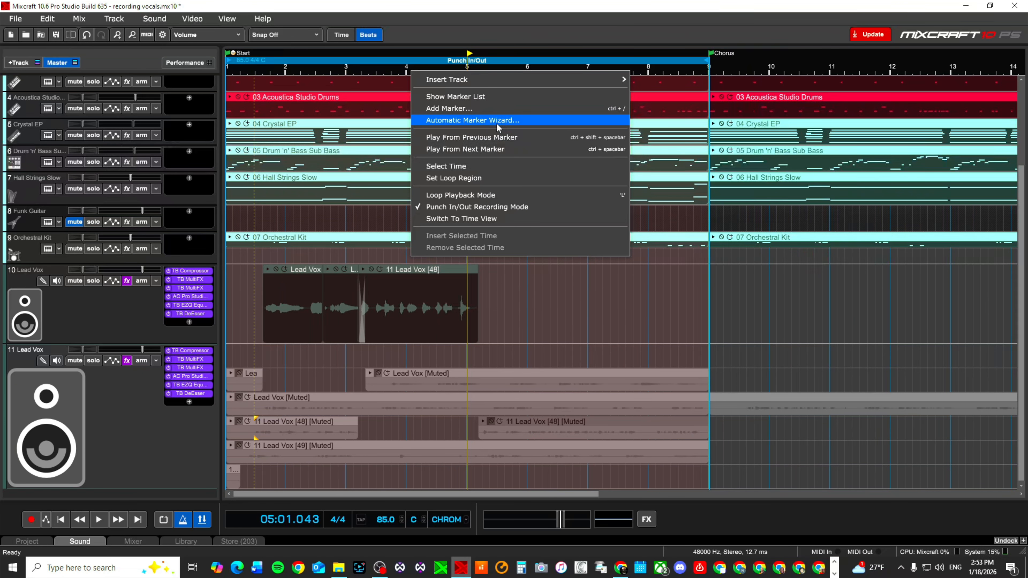
pyautogui.click(743, 428)
pyautogui.moveTo(706, 60); pyautogui.dragTo(452, 60)
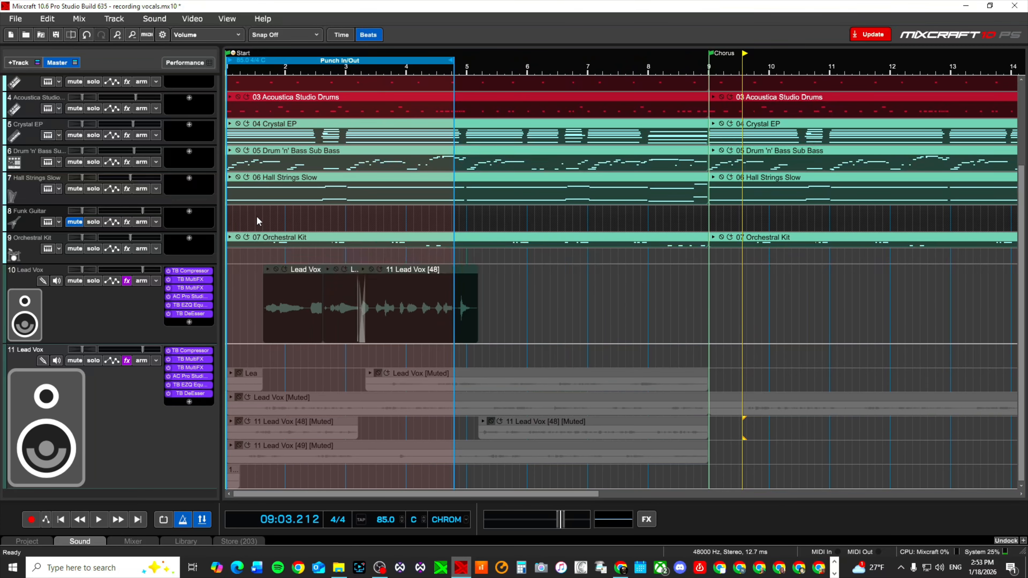
# Step: Open the Performance grid, add three more sets to it, and hide the grid again
pyautogui.click(189, 63)
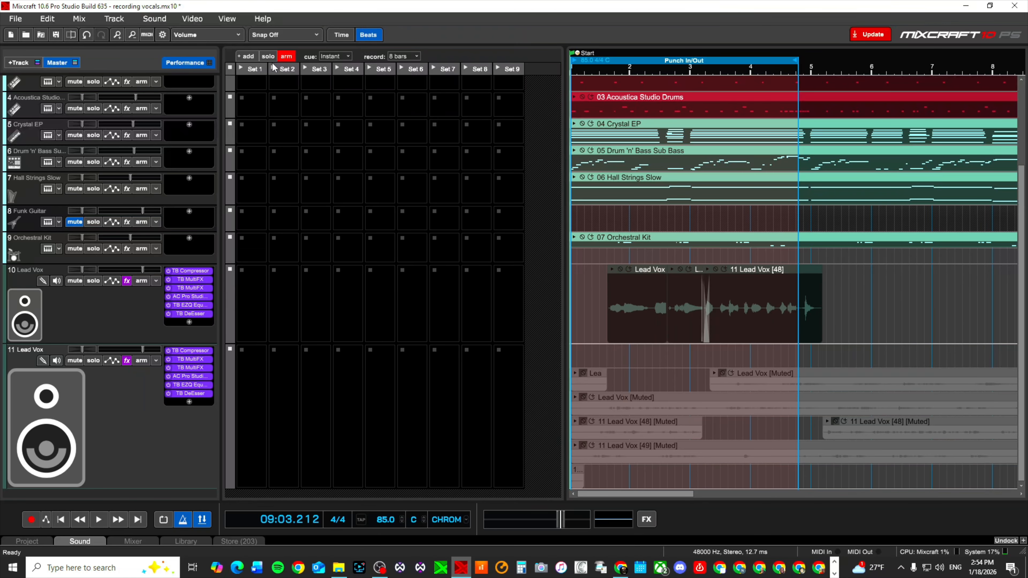
pyautogui.click(247, 56)
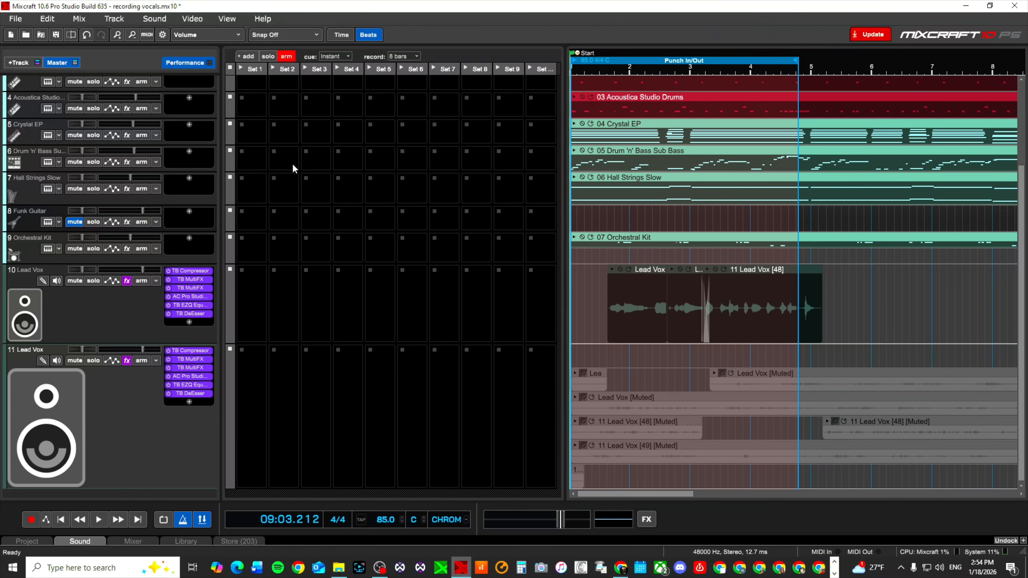
pyautogui.click(248, 56)
pyautogui.click(247, 57)
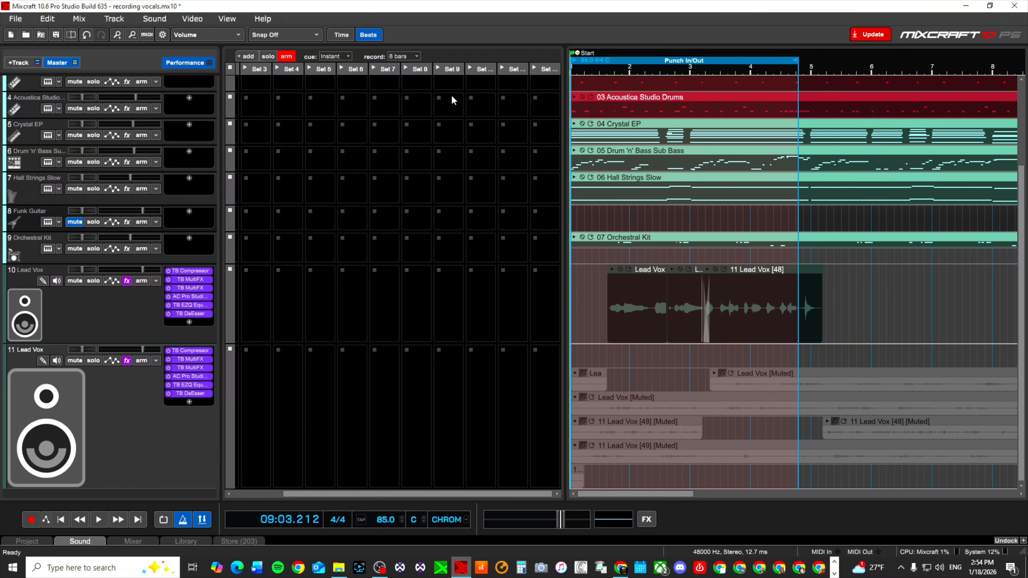
pyautogui.moveTo(419, 498); pyautogui.dragTo(421, 452)
pyautogui.moveTo(348, 498); pyautogui.dragTo(297, 498)
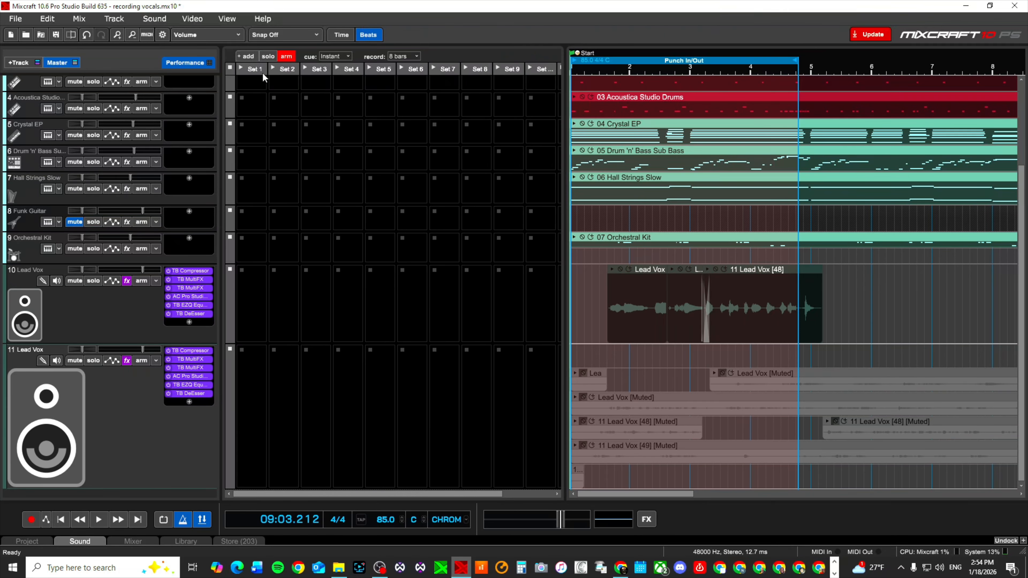
pyautogui.click(185, 62)
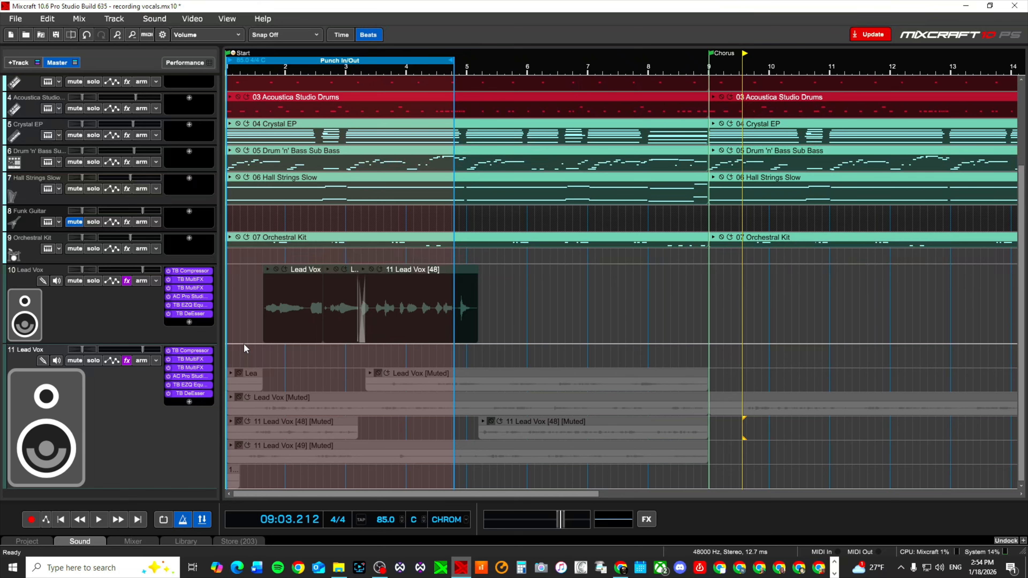